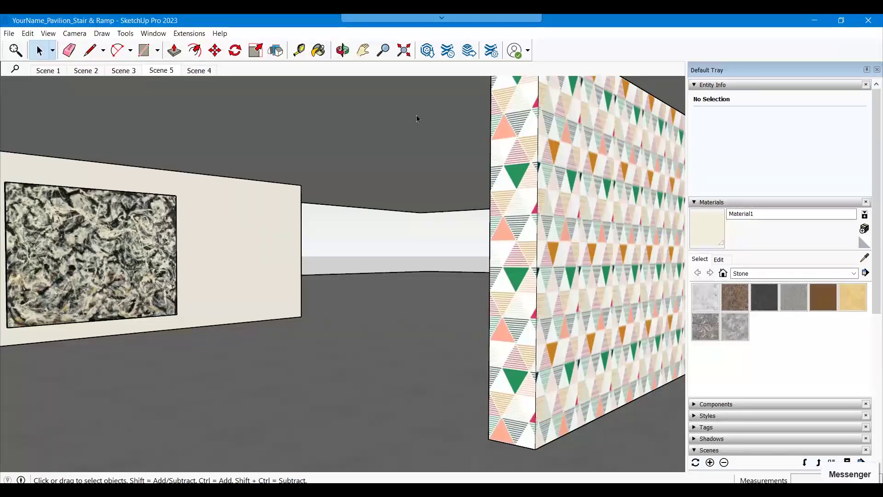
- Switch the camera to parallel projection and show the whole pavilion in the isometric standard view
{"action": "left_click", "coordinate": [74, 33]}
{"action": "left_click", "coordinate": [103, 83]}
{"action": "left_click", "coordinate": [75, 34]}
{"action": "mouse_move", "coordinate": [94, 55]}
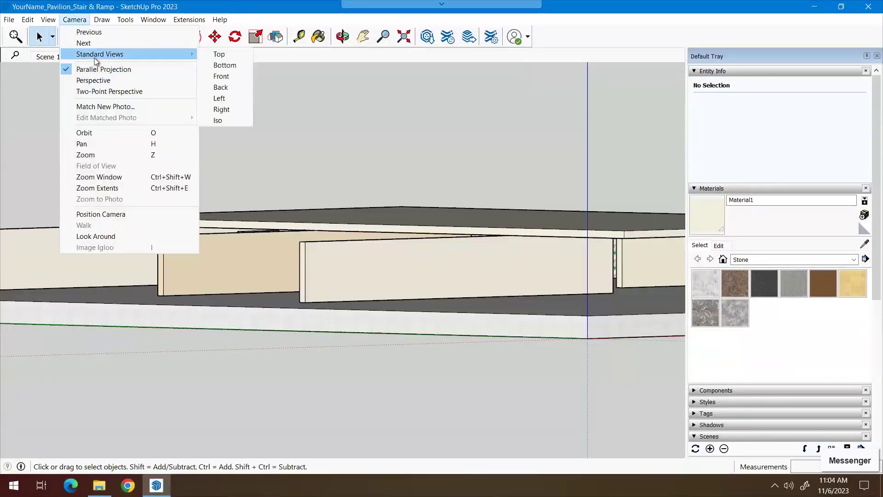
{"action": "left_click", "coordinate": [219, 125]}
{"action": "scroll", "coordinate": [345, 276], "scroll_direction": "down", "scroll_amount": 4}
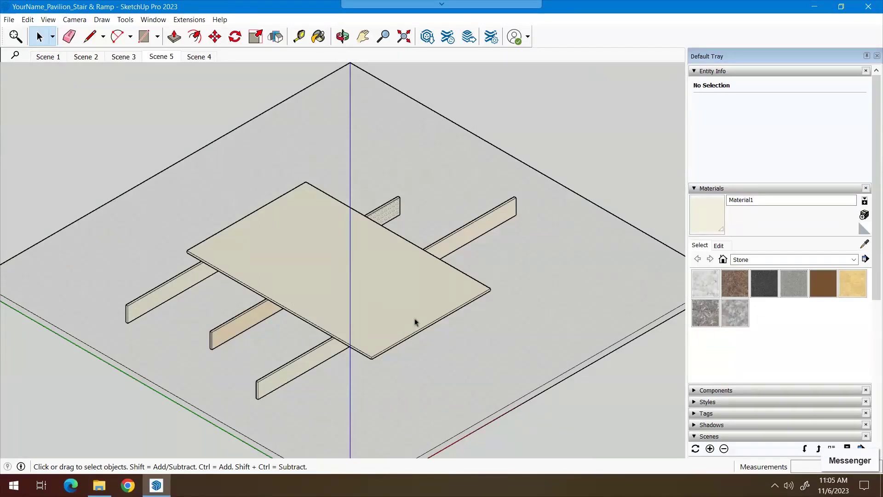
- Select the roof, base and wall groups one after another to inspect how the model is grouped
{"action": "left_click", "coordinate": [247, 289]}
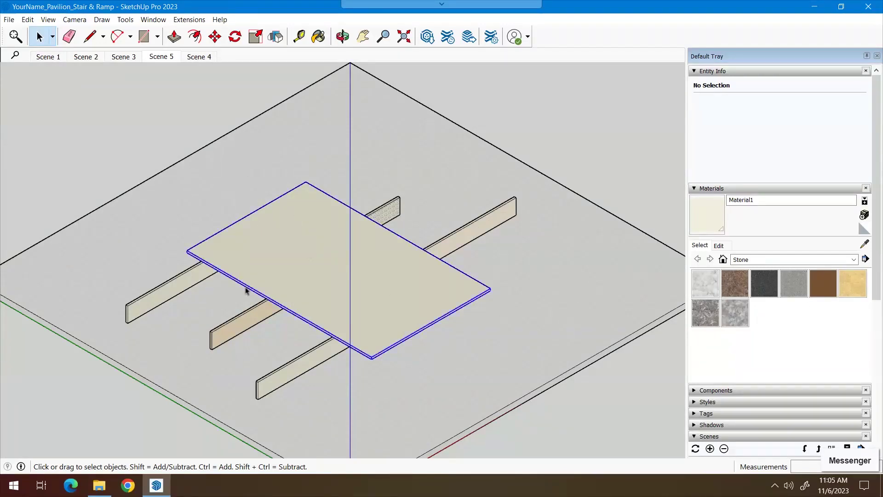
{"action": "left_click", "coordinate": [185, 319]}
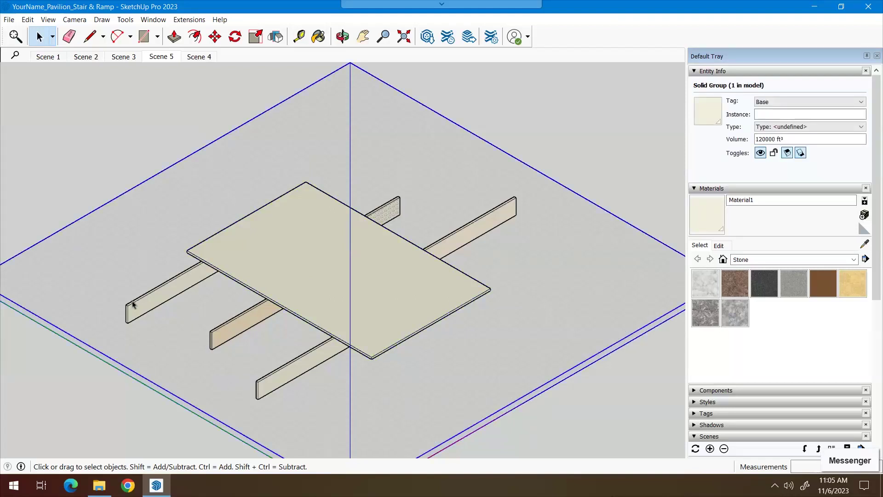
{"action": "left_click", "coordinate": [166, 297]}
{"action": "left_click", "coordinate": [237, 330]}
{"action": "left_click", "coordinate": [379, 218]}
{"action": "left_click", "coordinate": [445, 249]}
- Lock the front wall group, and lock the other four wall groups together
{"action": "left_click", "coordinate": [288, 378]}
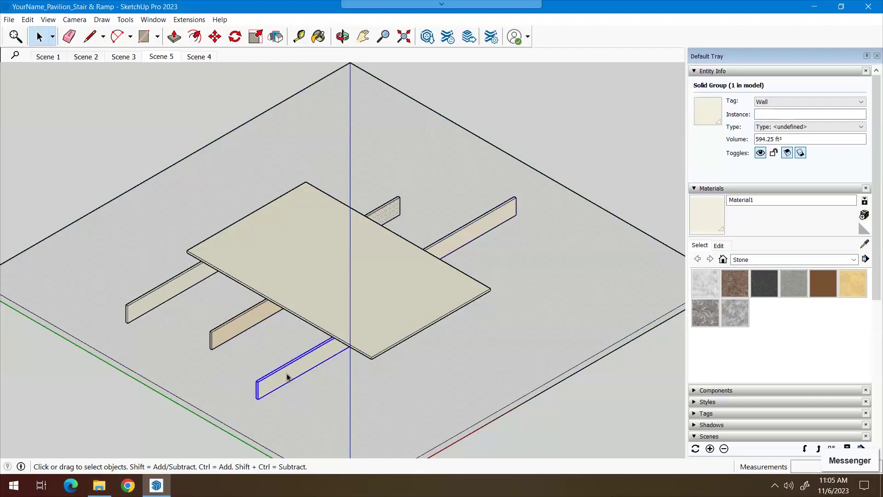
{"action": "left_click", "coordinate": [773, 152]}
{"action": "left_click", "coordinate": [477, 238]}
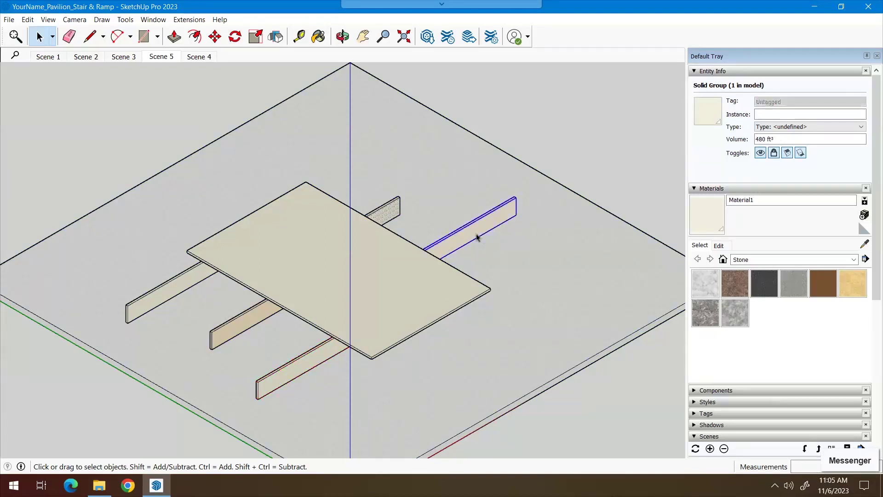
{"action": "left_click", "coordinate": [386, 215], "text": "shift"}
{"action": "left_click", "coordinate": [257, 317], "text": "shift"}
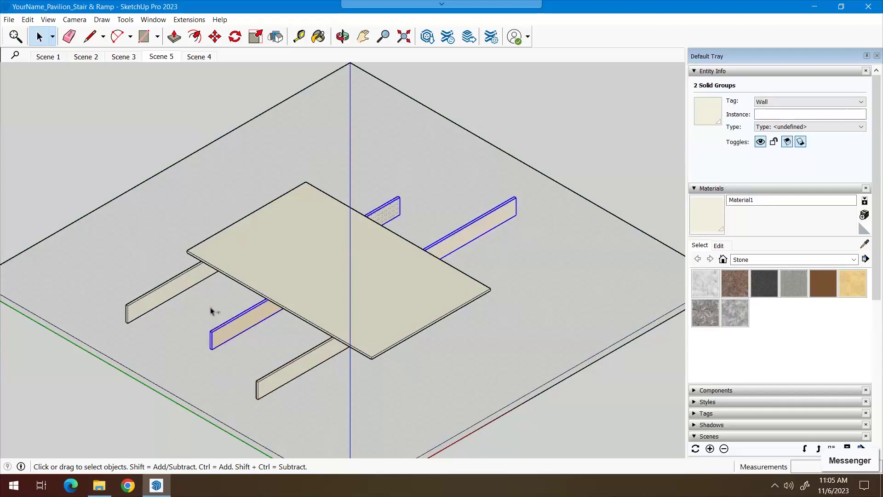
{"action": "left_click", "coordinate": [164, 295], "text": "shift"}
{"action": "left_click", "coordinate": [774, 143]}
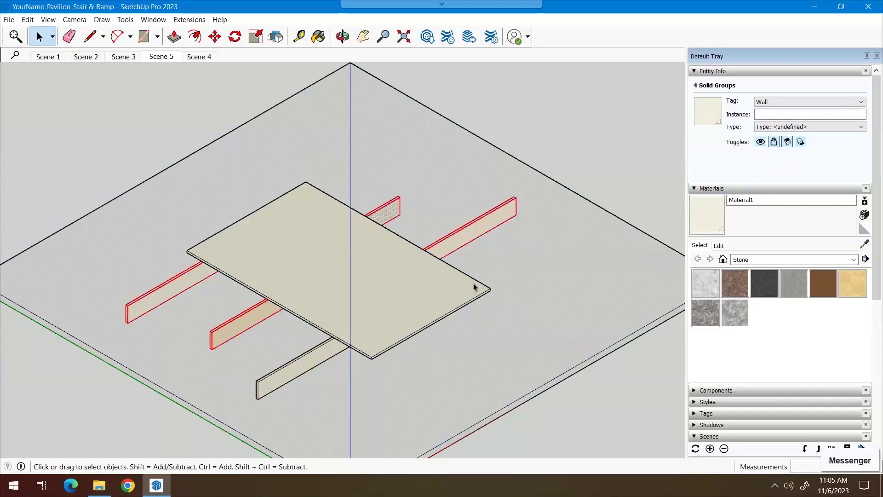
- Explode the base slab's group and select its top face on its own
{"action": "left_click", "coordinate": [98, 169]}
{"action": "left_click", "coordinate": [104, 212]}
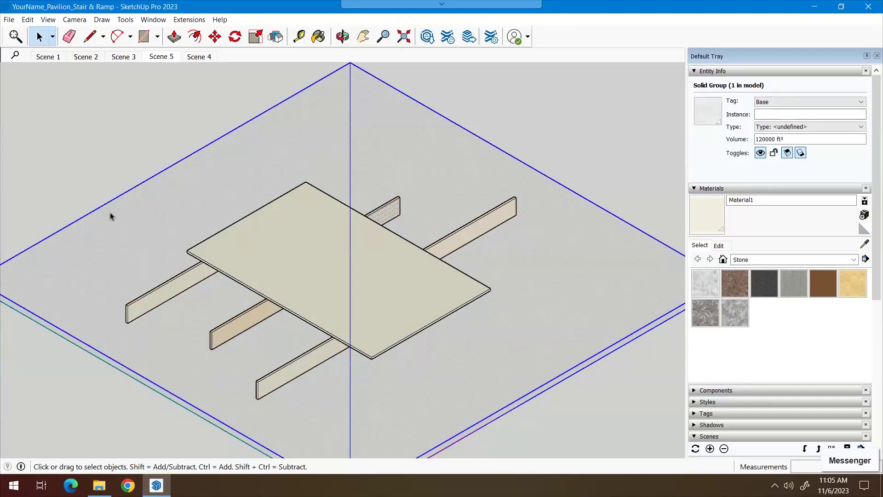
{"action": "right_click", "coordinate": [131, 224]}
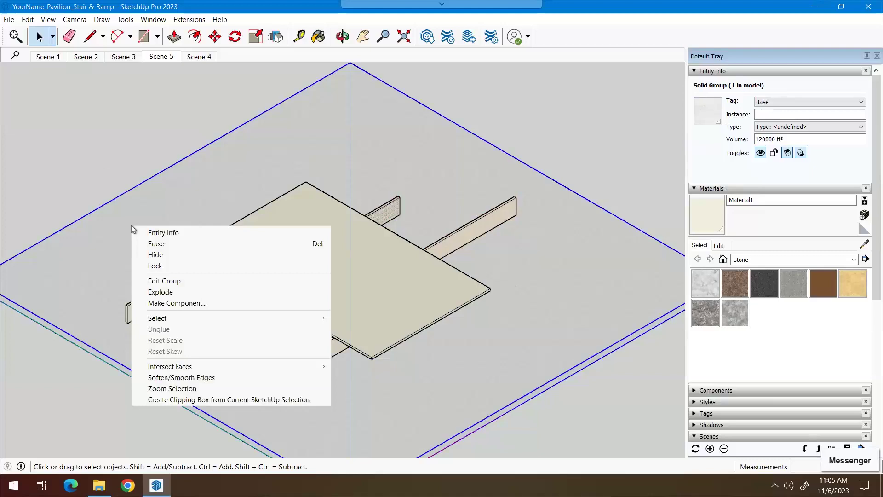
{"action": "left_click", "coordinate": [157, 292]}
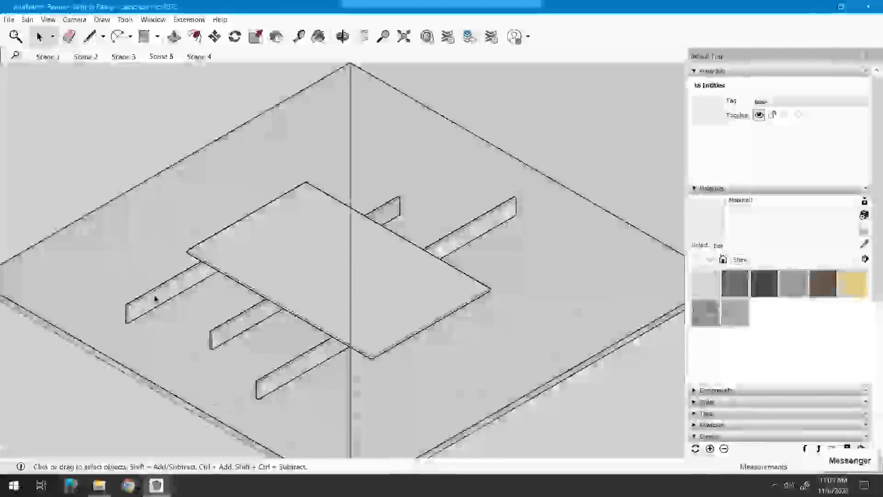
{"action": "left_click", "coordinate": [108, 349]}
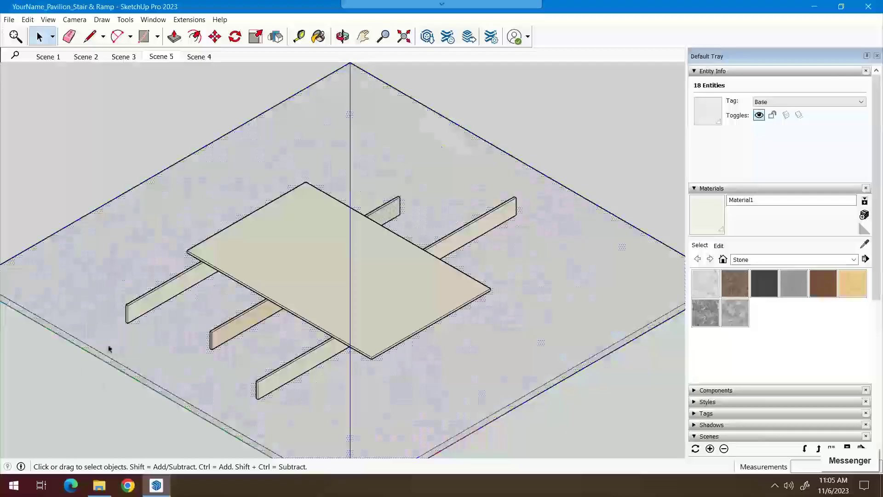
{"action": "right_click", "coordinate": [108, 269]}
{"action": "left_click", "coordinate": [95, 272]}
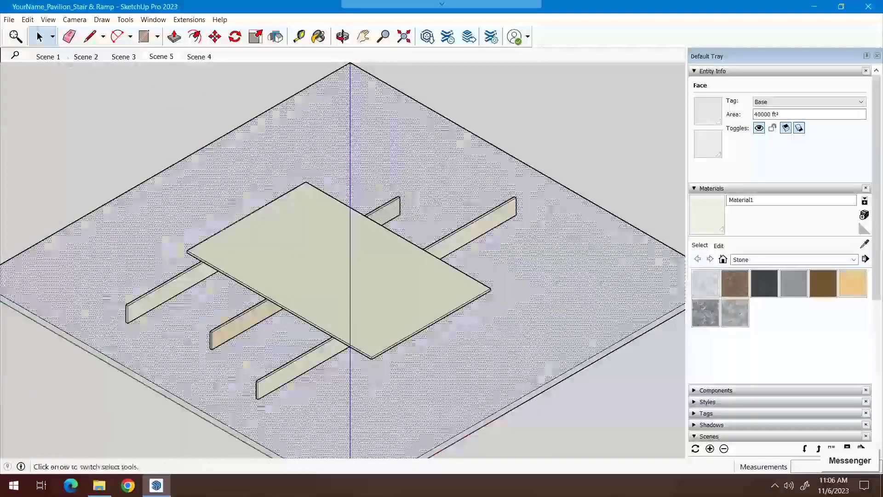
- Show the pavilion in the left standard view, framed on the stretch between the roof's end and the base's edge
{"action": "left_click", "coordinate": [47, 20]}
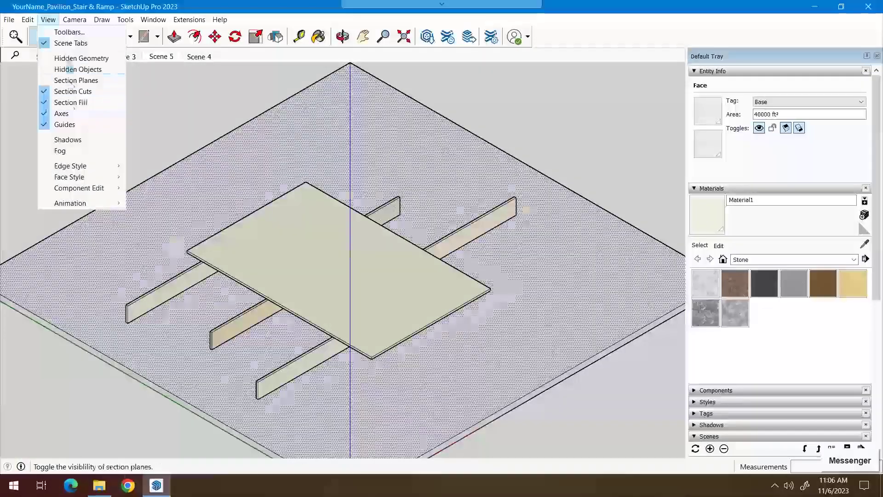
{"action": "left_click", "coordinate": [48, 20]}
{"action": "left_click", "coordinate": [75, 20]}
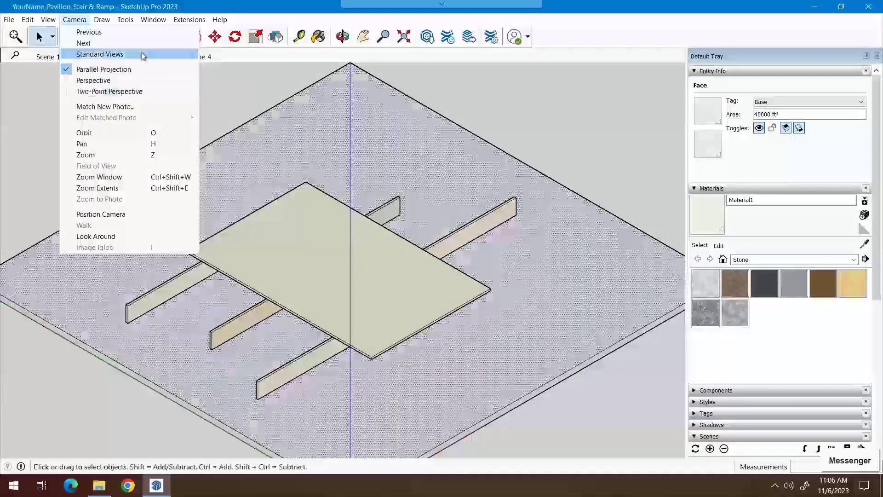
{"action": "mouse_move", "coordinate": [154, 58]}
{"action": "left_click", "coordinate": [220, 99]}
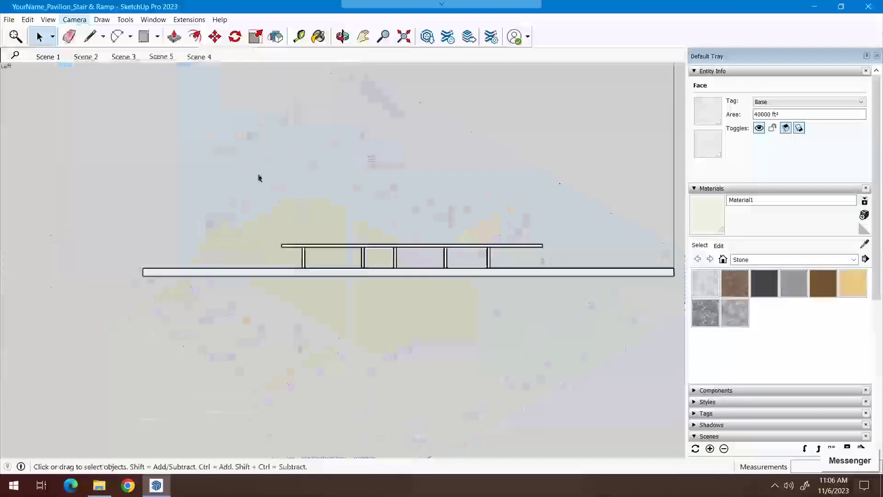
{"action": "scroll", "coordinate": [533, 269], "scroll_direction": "up", "scroll_amount": 4}
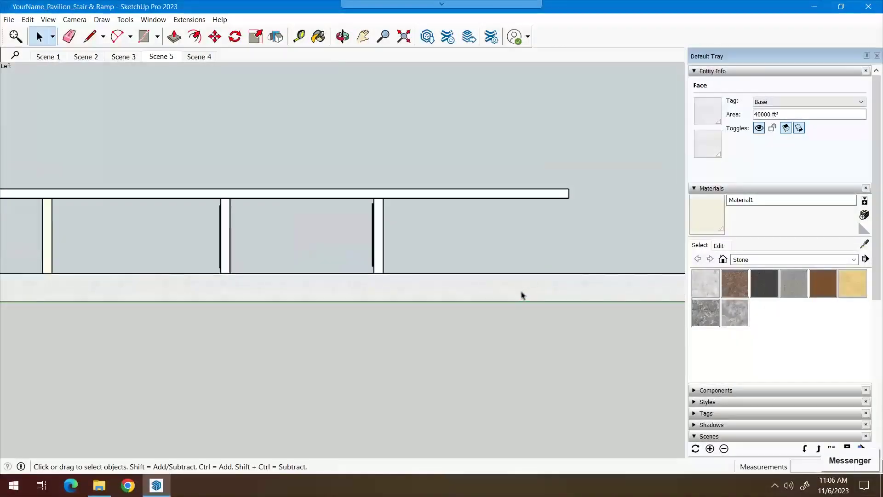
{"action": "scroll", "coordinate": [524, 299], "scroll_direction": "down", "scroll_amount": 2}
{"action": "scroll", "coordinate": [501, 328], "scroll_direction": "down", "scroll_amount": 3}
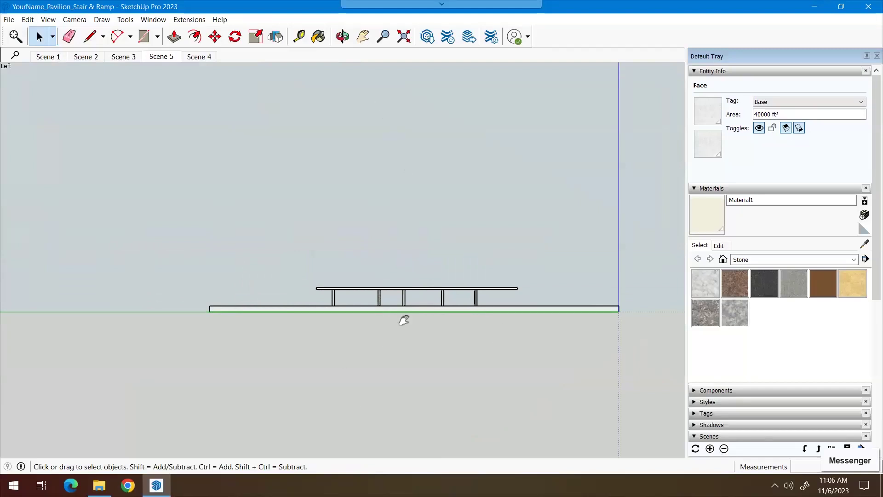
{"action": "left_click_drag", "start_coordinate": [499, 338], "coordinate": [387, 321]}
{"action": "scroll", "coordinate": [417, 321], "scroll_direction": "up", "scroll_amount": 5}
{"action": "scroll", "coordinate": [523, 330], "scroll_direction": "down", "scroll_amount": 2}
{"action": "right_click", "coordinate": [438, 327]}
{"action": "key", "text": "Escape"}
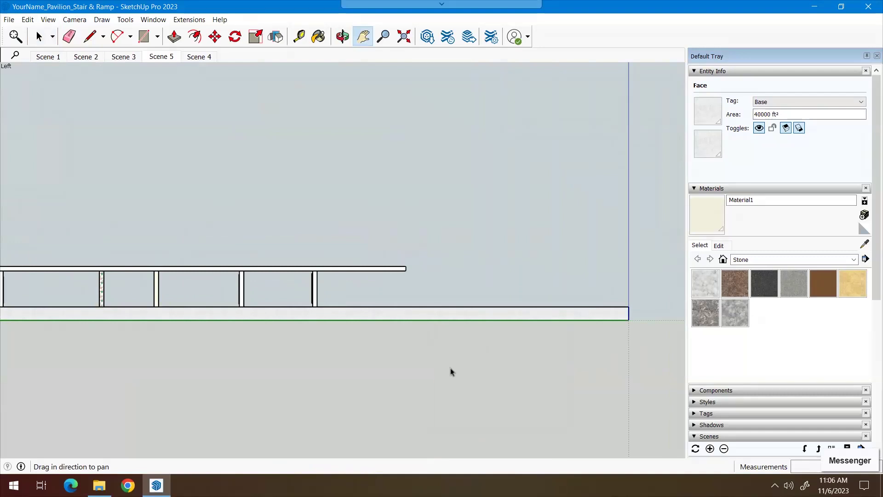
{"action": "key", "text": "space"}
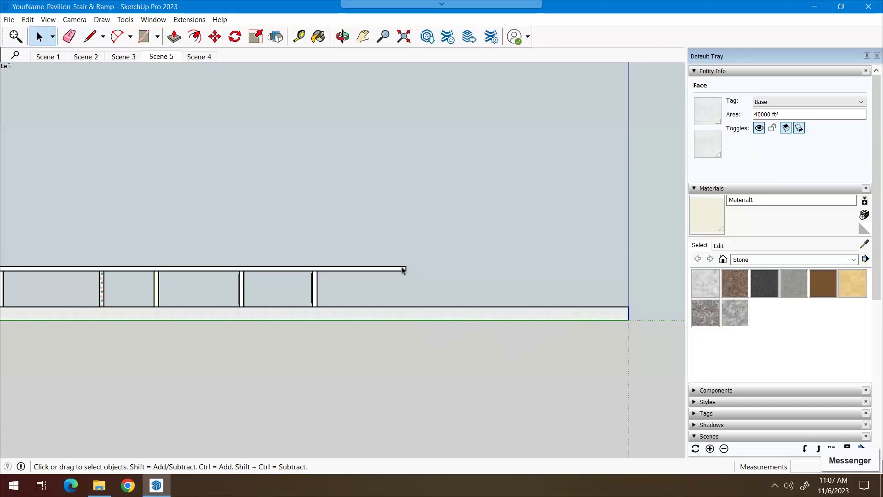
- Draw a horizontal line from the roof's upper end corner past the base's edge, and try a 9' vertical from the base's top corner
{"action": "left_click", "coordinate": [90, 36]}
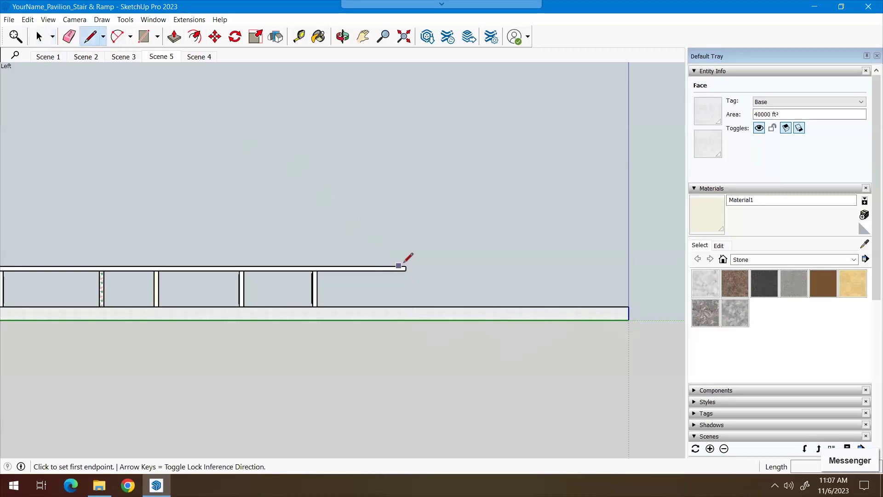
{"action": "left_click", "coordinate": [406, 266]}
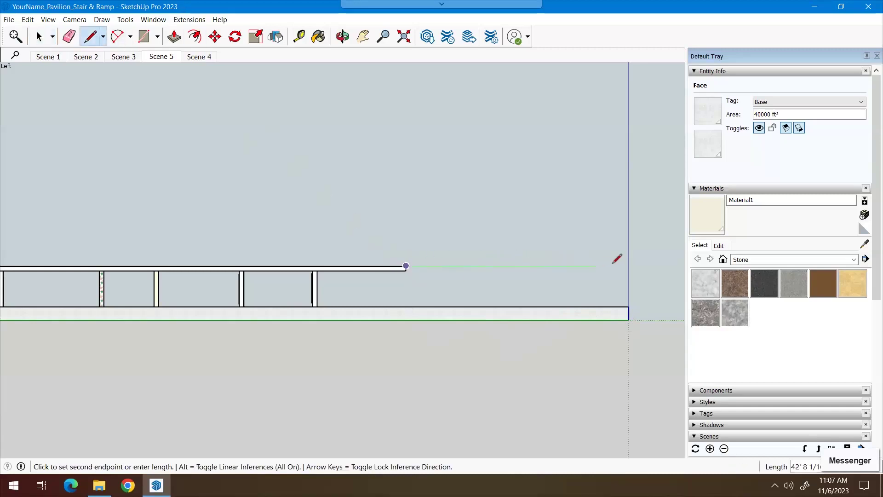
{"action": "left_click", "coordinate": [639, 265]}
{"action": "key", "text": "Escape"}
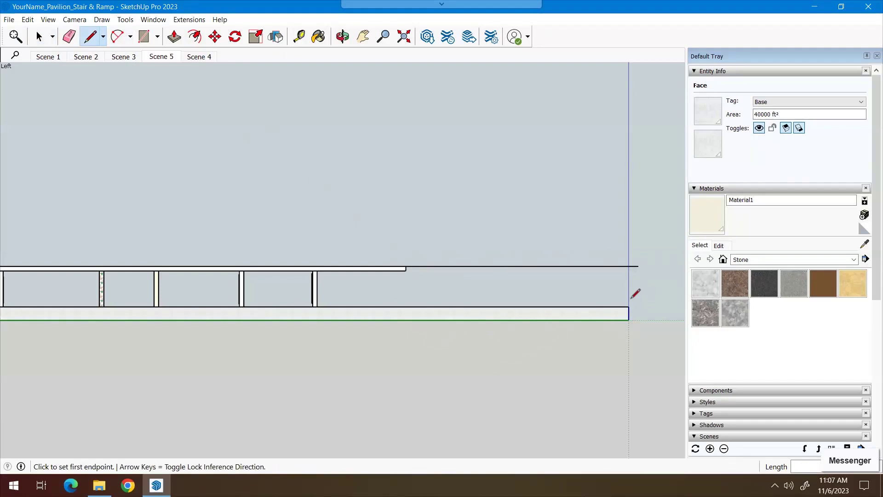
{"action": "scroll", "coordinate": [634, 292], "scroll_direction": "up", "scroll_amount": 1}
{"action": "left_click", "coordinate": [630, 307]}
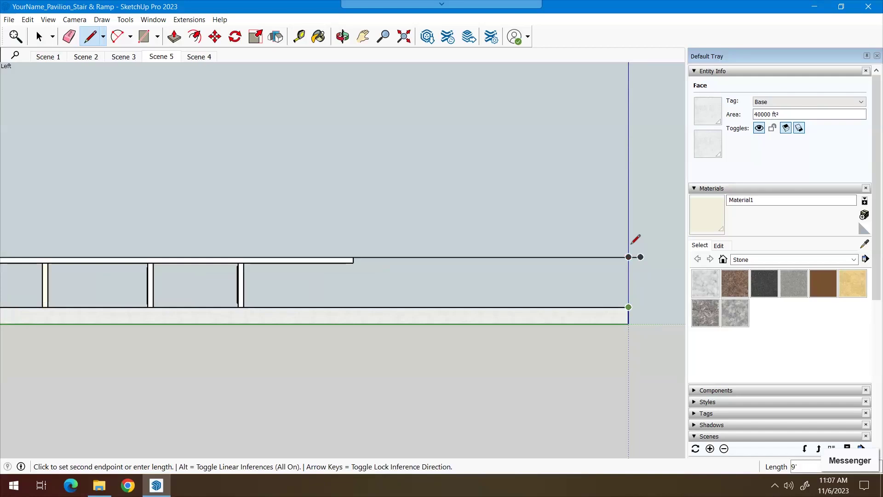
{"action": "left_click", "coordinate": [629, 258]}
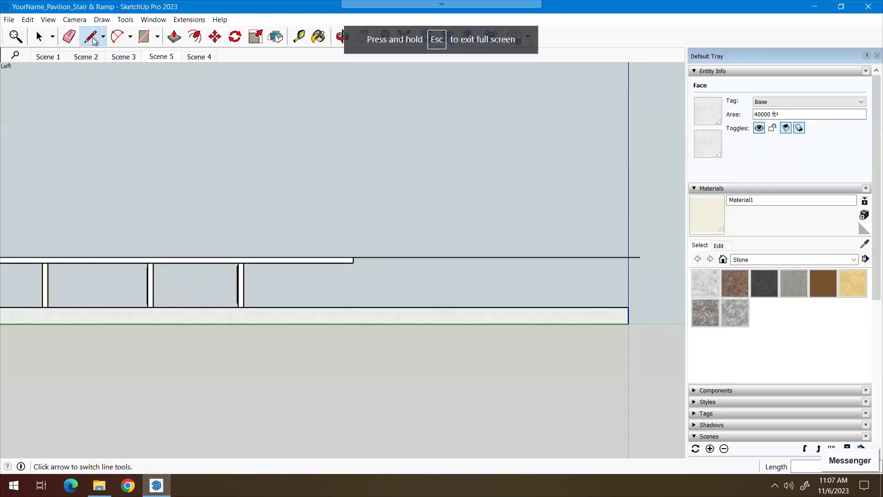
- Return to the isometric standard view and frame the roof's front corner with the new line
{"action": "left_click", "coordinate": [76, 20]}
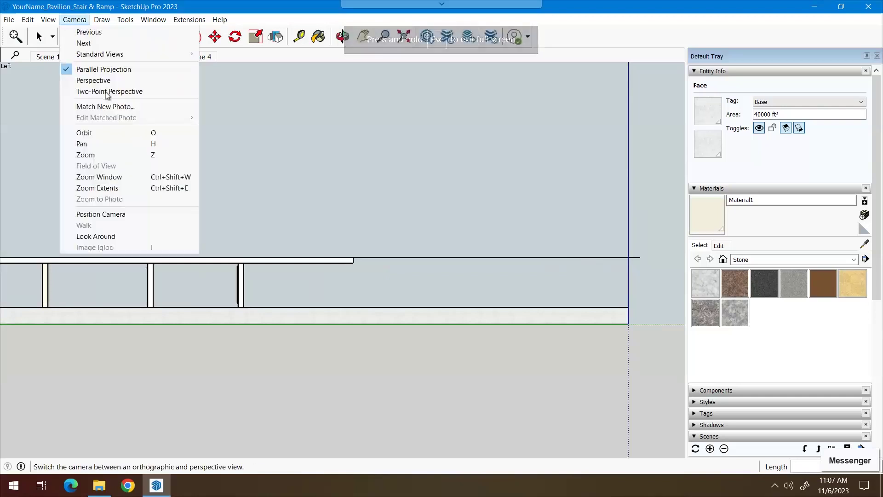
{"action": "mouse_move", "coordinate": [110, 54]}
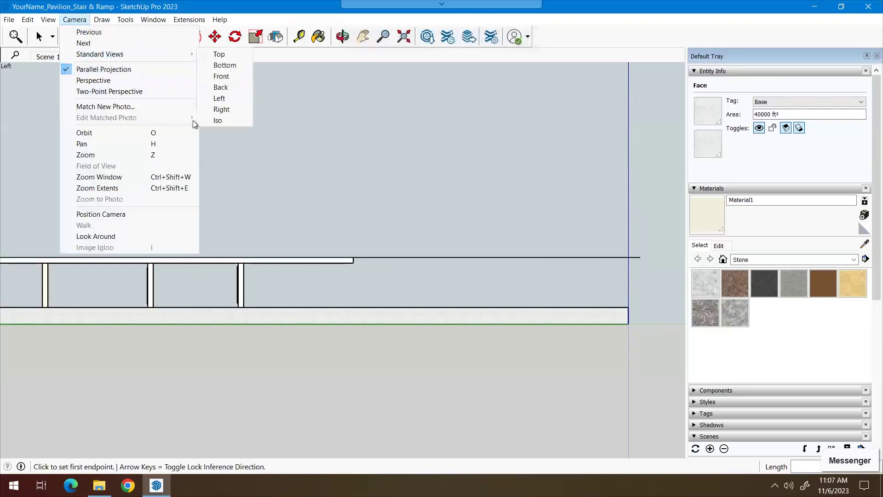
{"action": "left_click", "coordinate": [217, 120]}
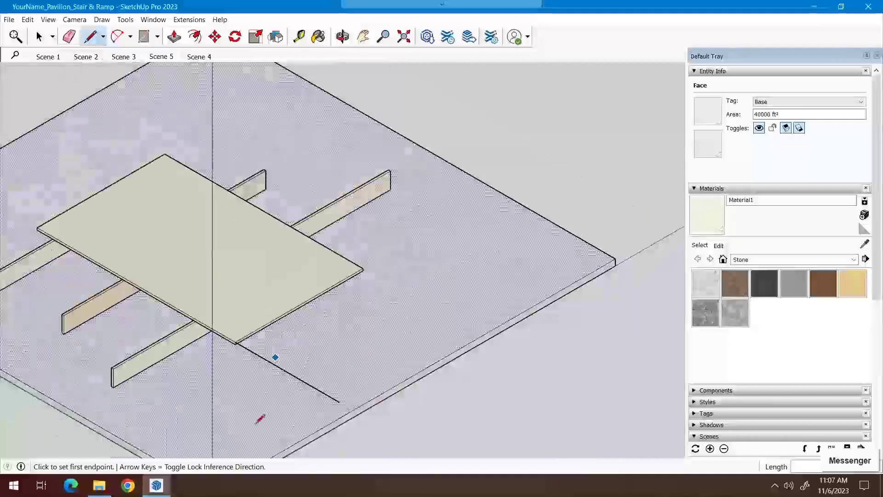
{"action": "scroll", "coordinate": [276, 403], "scroll_direction": "down", "scroll_amount": 2}
{"action": "scroll", "coordinate": [299, 402], "scroll_direction": "up", "scroll_amount": 1}
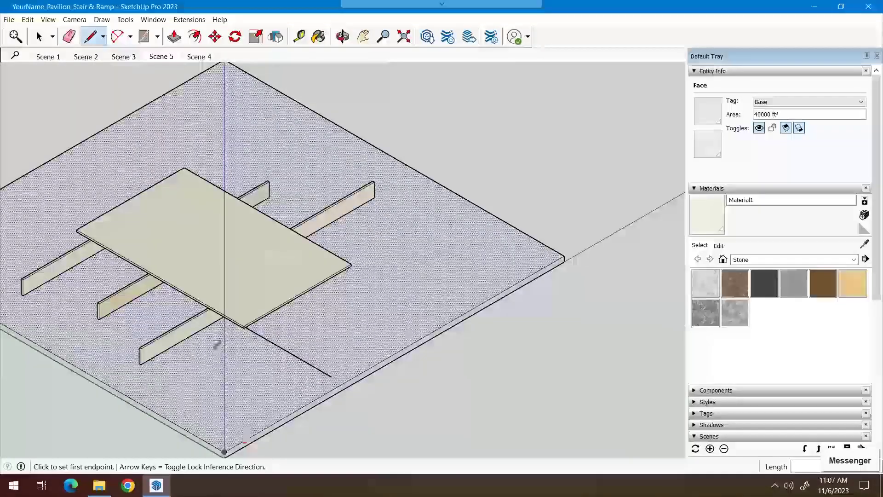
{"action": "scroll", "coordinate": [223, 334], "scroll_direction": "up", "scroll_amount": 1}
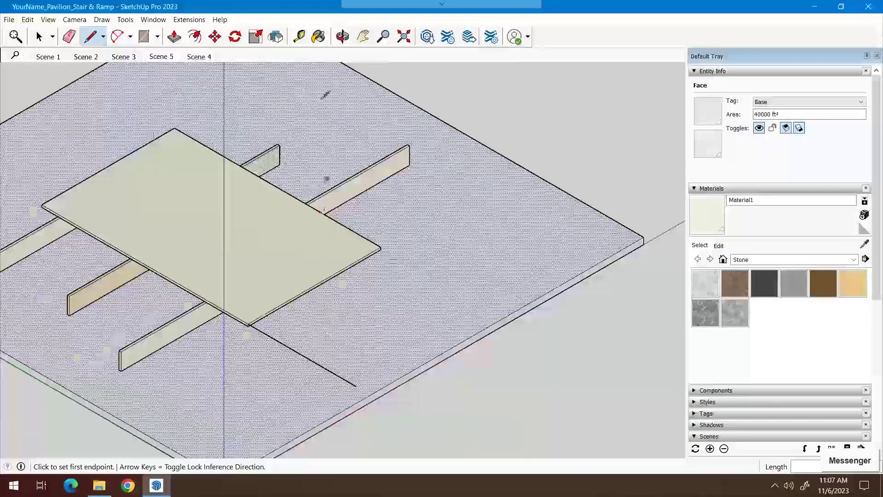
{"action": "mouse_move", "coordinate": [323, 276]}
{"action": "middle_mouse_down"}
{"action": "mouse_move", "coordinate": [374, 167]}
{"action": "mouse_move", "coordinate": [375, 179]}
{"action": "mouse_move", "coordinate": [388, 183]}
{"action": "mouse_move", "coordinate": [388, 212]}
{"action": "mouse_move", "coordinate": [327, 276]}
{"action": "middle_mouse_up"}
{"action": "left_click_drag", "start_coordinate": [298, 279], "coordinate": [233, 290]}
- Draw a vertical line from the roof's lower edge, where it crosses the front wall's top, down to the base
{"action": "key", "text": "l"}
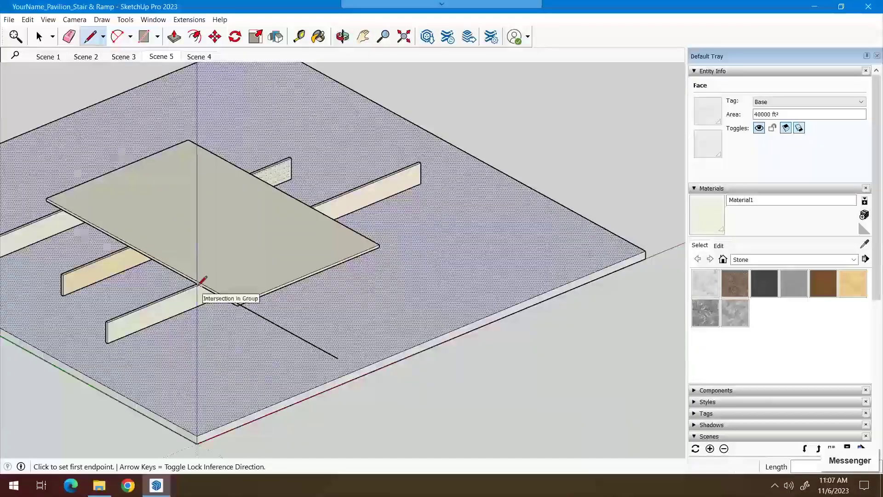
{"action": "scroll", "coordinate": [203, 281], "scroll_direction": "up", "scroll_amount": 5}
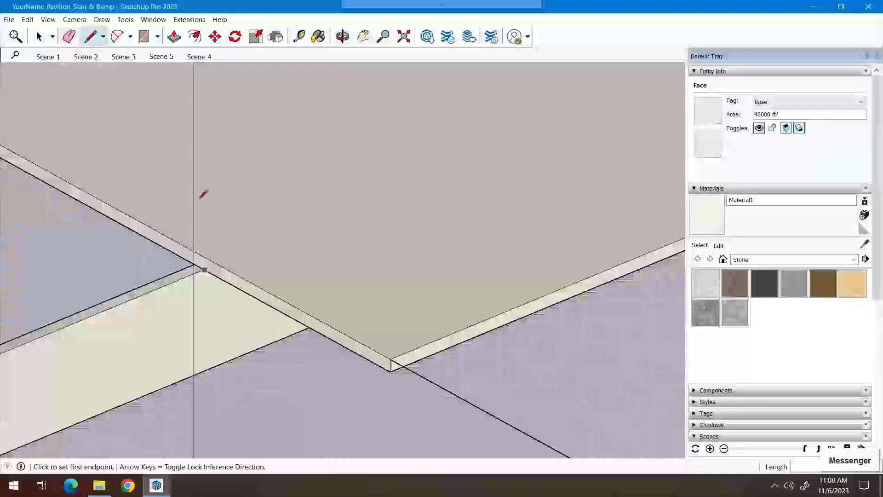
{"action": "left_click", "coordinate": [203, 269]}
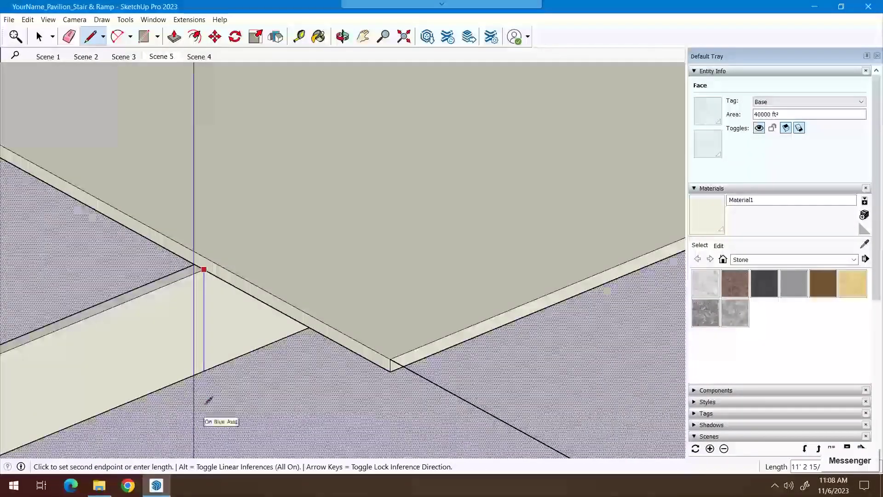
{"action": "left_click", "coordinate": [203, 369]}
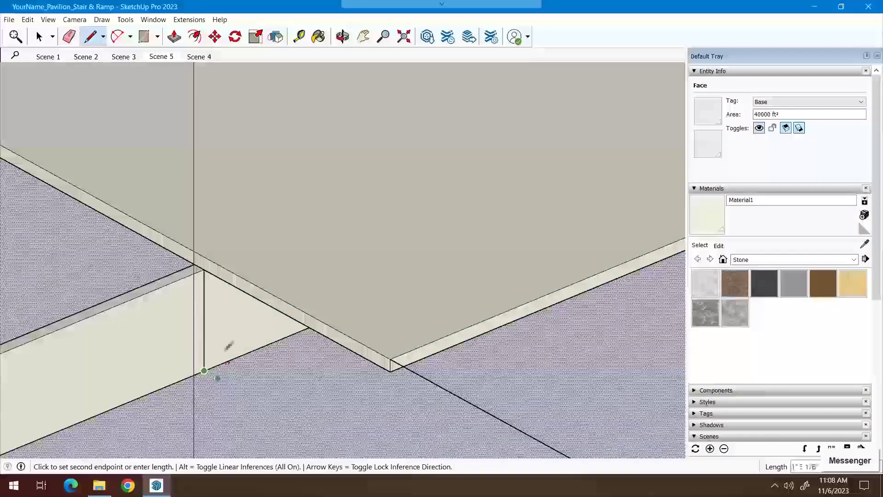
- Continue the line from the vertical's foot at the wall straight across the base's top face to its front edge
{"action": "scroll", "coordinate": [217, 371], "scroll_direction": "down", "scroll_amount": 6}
{"action": "scroll", "coordinate": [329, 403], "scroll_direction": "down", "scroll_amount": 3}
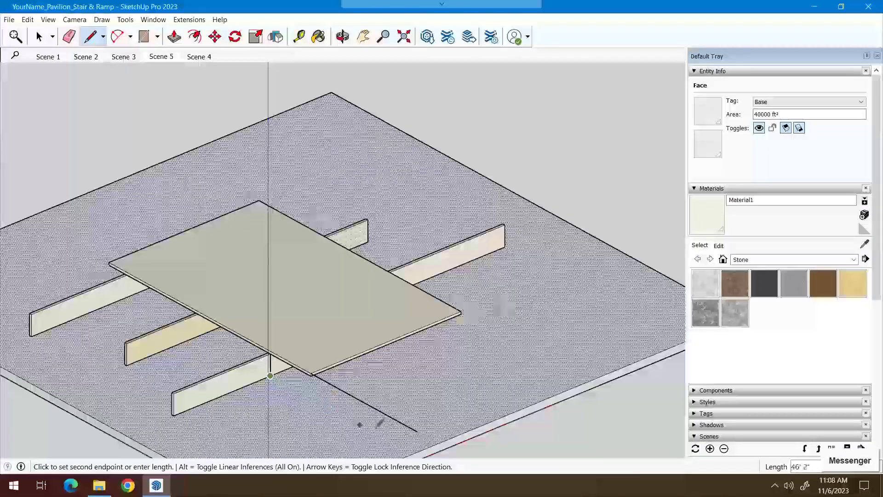
{"action": "left_click", "coordinate": [413, 452]}
{"action": "left_click", "coordinate": [363, 37]}
{"action": "left_click_drag", "start_coordinate": [314, 336], "coordinate": [332, 292]}
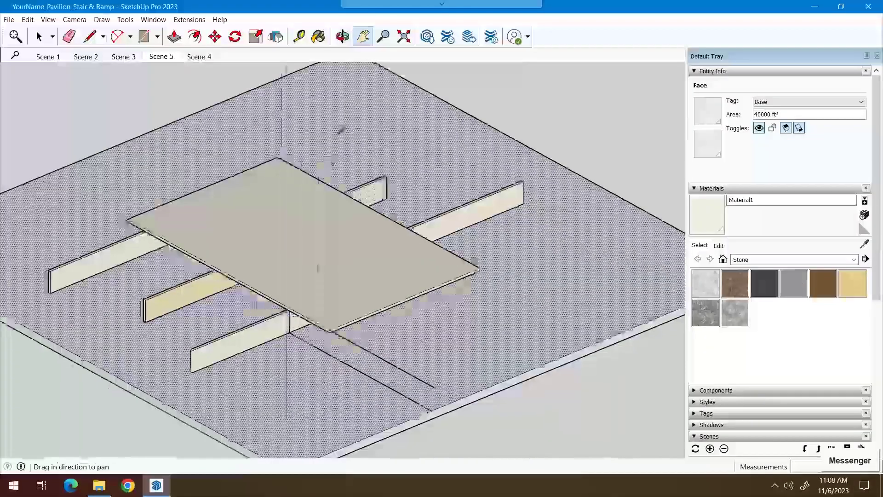
- Measure with the Tape Measure from the vertical's foot at the wall along the new line to the base's front edge
{"action": "left_click", "coordinate": [300, 37]}
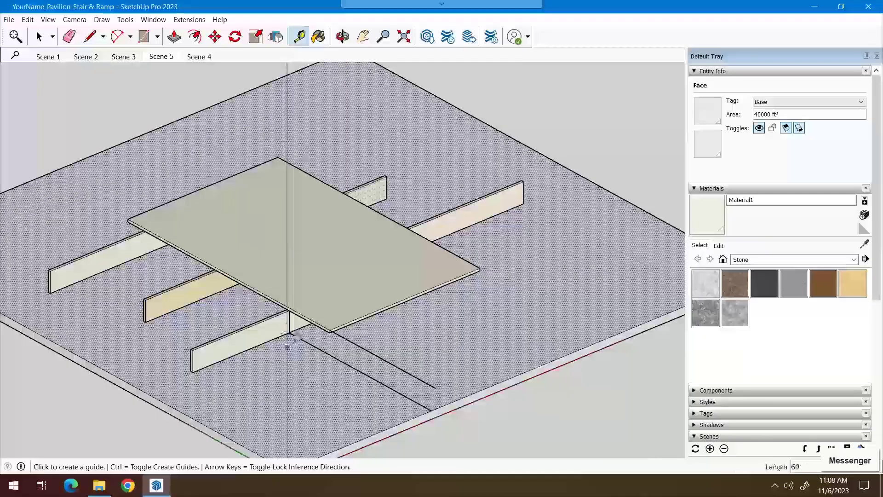
{"action": "left_click", "coordinate": [289, 332]}
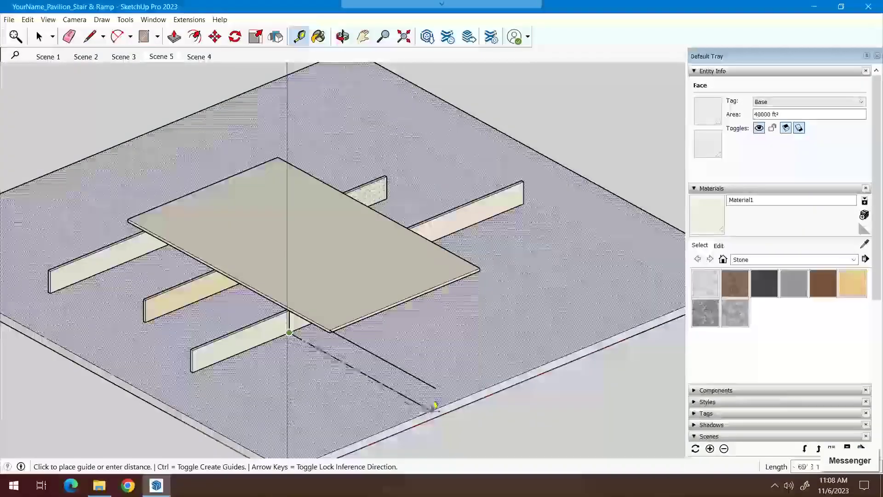
{"action": "left_click", "coordinate": [433, 408]}
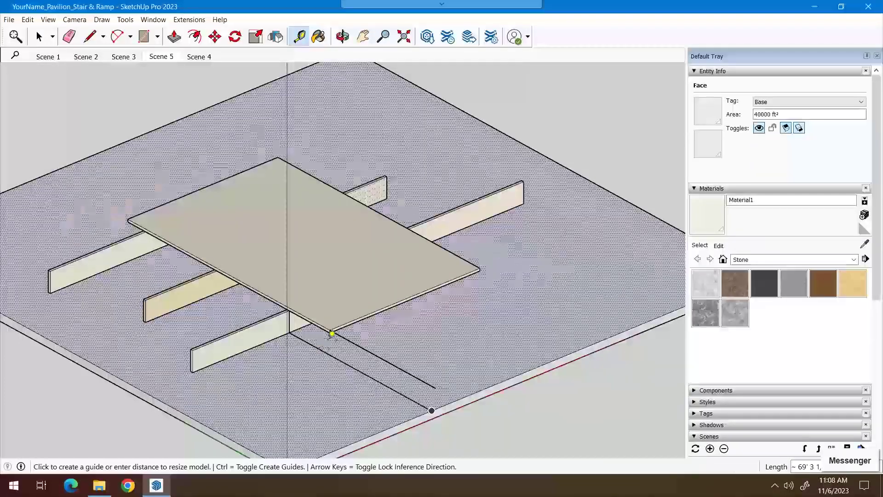
- Draw a vertical line from the roof's front corner down to the line on the base
{"action": "scroll", "coordinate": [322, 350], "scroll_direction": "up", "scroll_amount": 2}
{"action": "scroll", "coordinate": [342, 298], "scroll_direction": "up", "scroll_amount": 2}
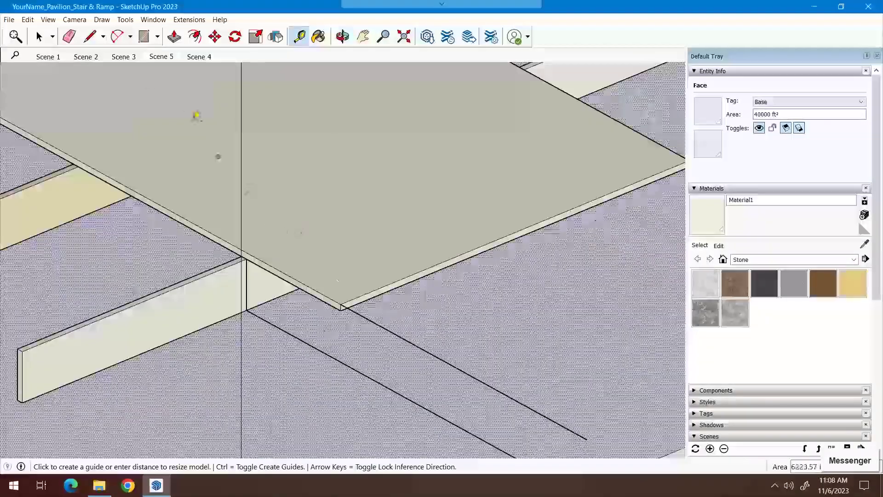
{"action": "key", "text": "l"}
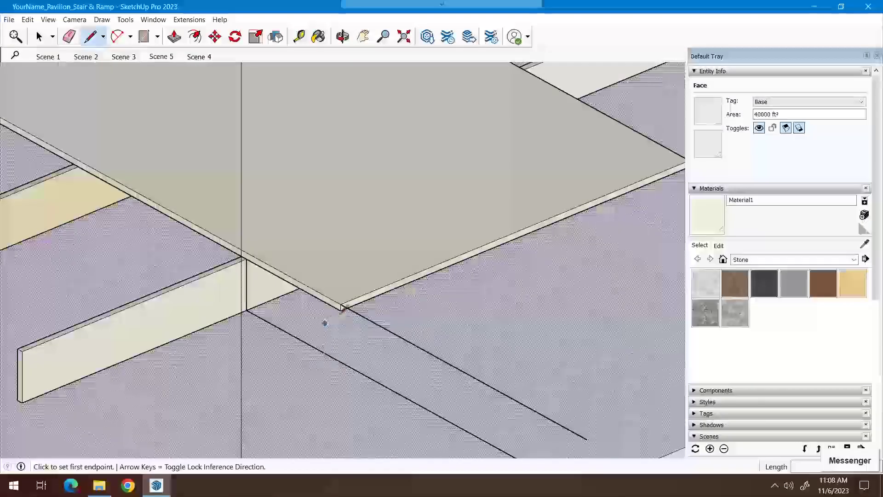
{"action": "left_click", "coordinate": [340, 304]}
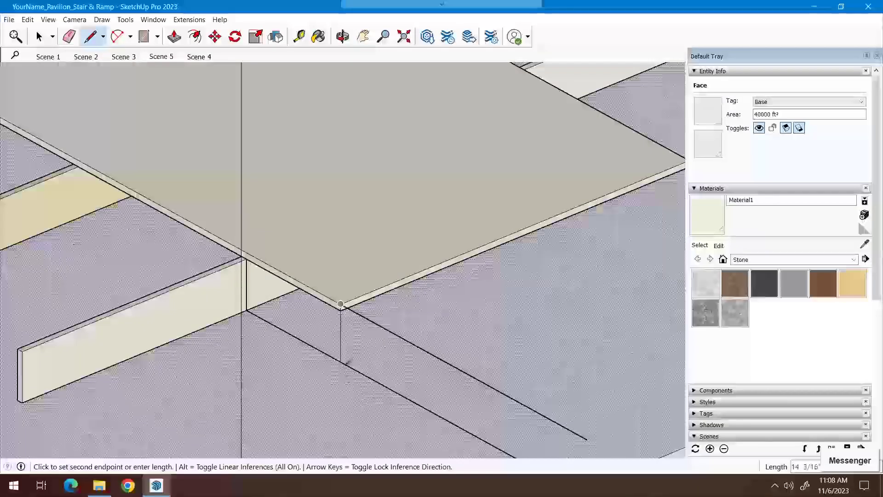
{"action": "left_click", "coordinate": [340, 359]}
{"action": "scroll", "coordinate": [366, 384], "scroll_direction": "down", "scroll_amount": 1}
{"action": "scroll", "coordinate": [366, 384], "scroll_direction": "down", "scroll_amount": 1}
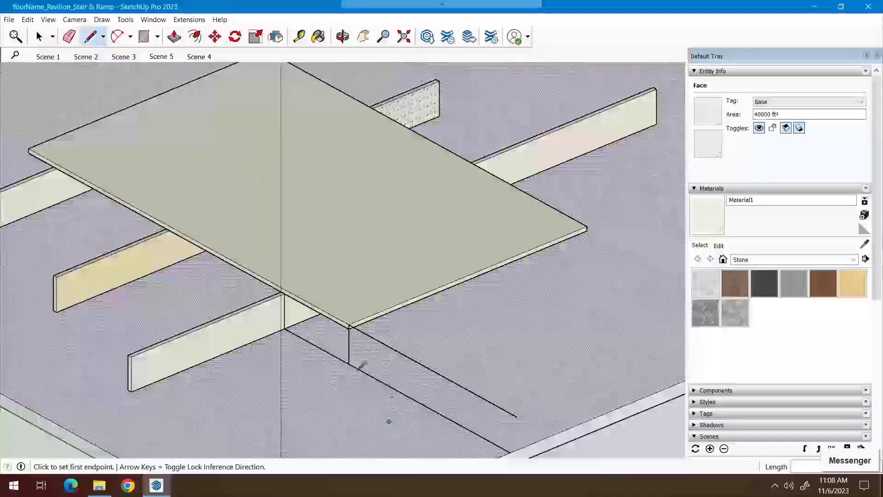
- Place a guide along the line on the base, starting at the foot of the roof corner's vertical, toward the base's edge
{"action": "left_click", "coordinate": [299, 36]}
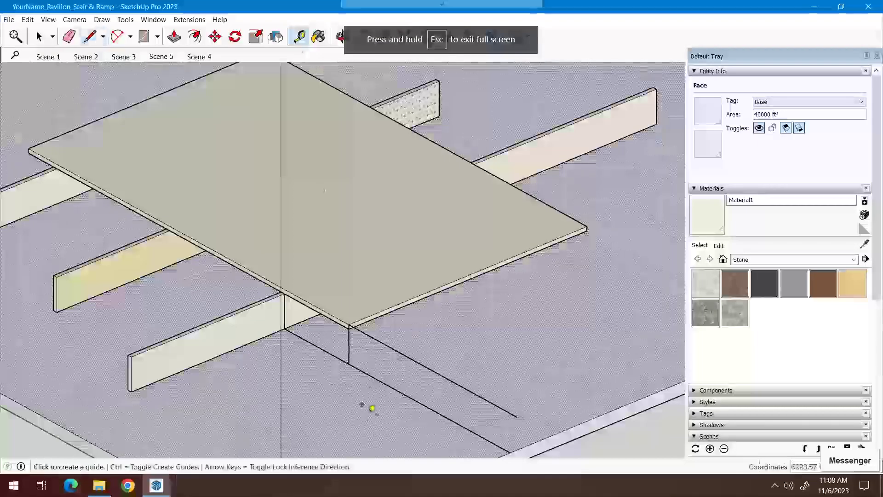
{"action": "left_click", "coordinate": [349, 363]}
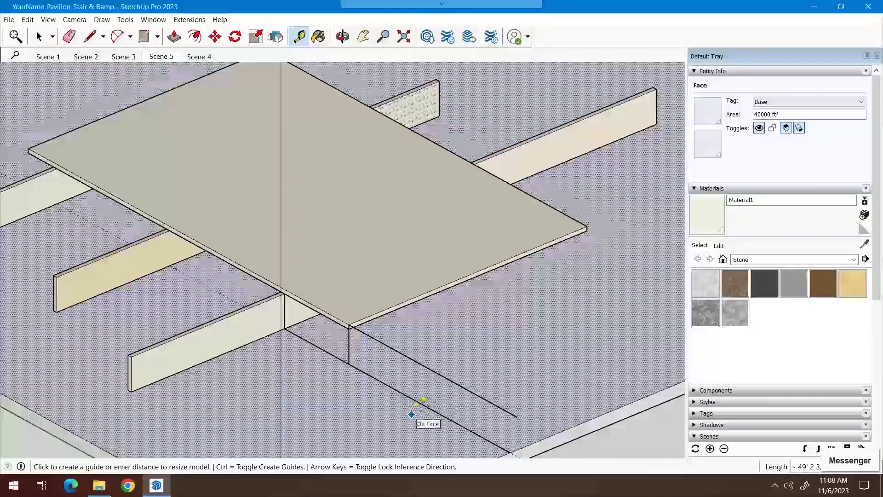
{"action": "scroll", "coordinate": [359, 391], "scroll_direction": "down", "scroll_amount": 3}
{"action": "scroll", "coordinate": [354, 394], "scroll_direction": "down", "scroll_amount": 2}
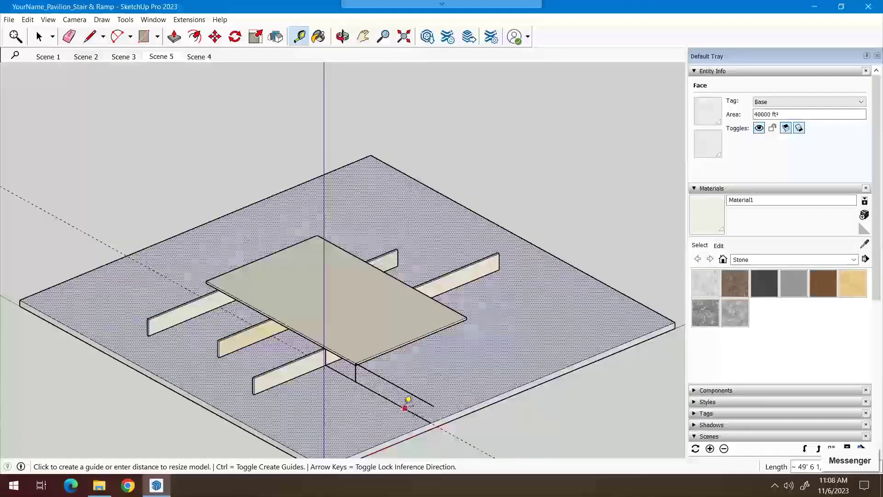
{"action": "scroll", "coordinate": [389, 396], "scroll_direction": "down", "scroll_amount": 3}
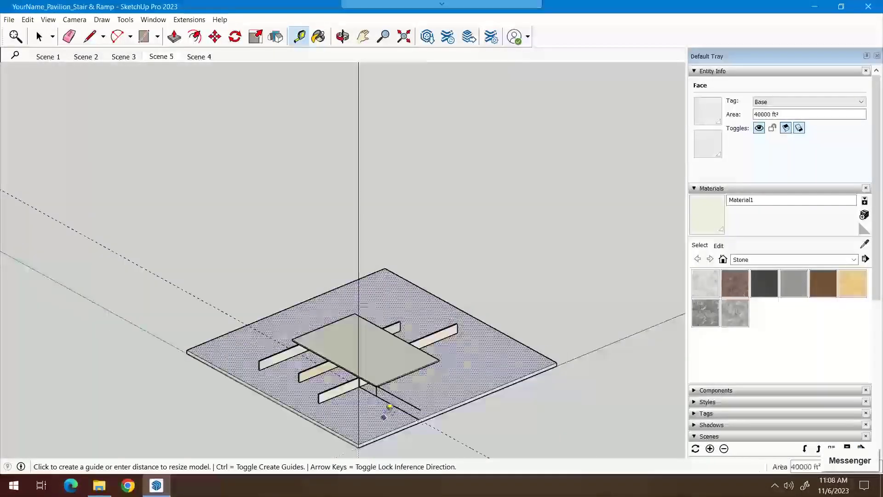
{"action": "scroll", "coordinate": [397, 416], "scroll_direction": "up", "scroll_amount": 4}
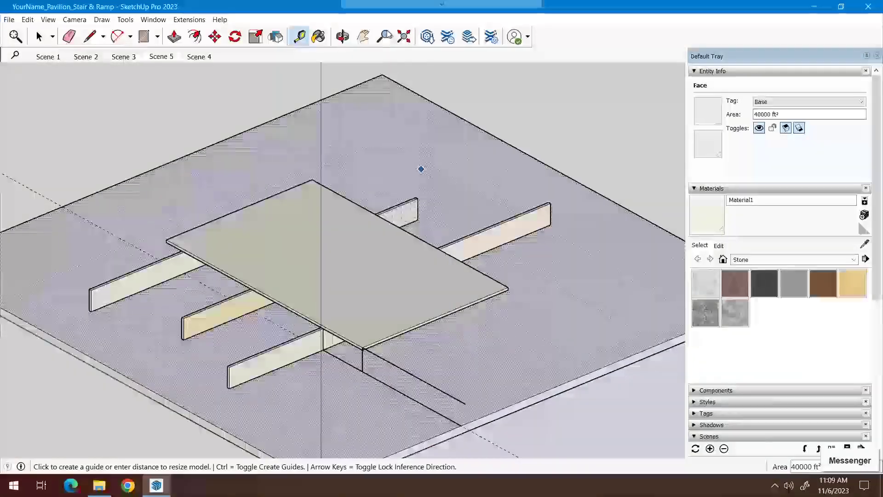
- Draw a parallel line about 105' long from the front wall's bottom end corner across the base and past its edge
{"action": "middle_click_drag", "start_coordinate": [354, 317], "coordinate": [327, 276]}
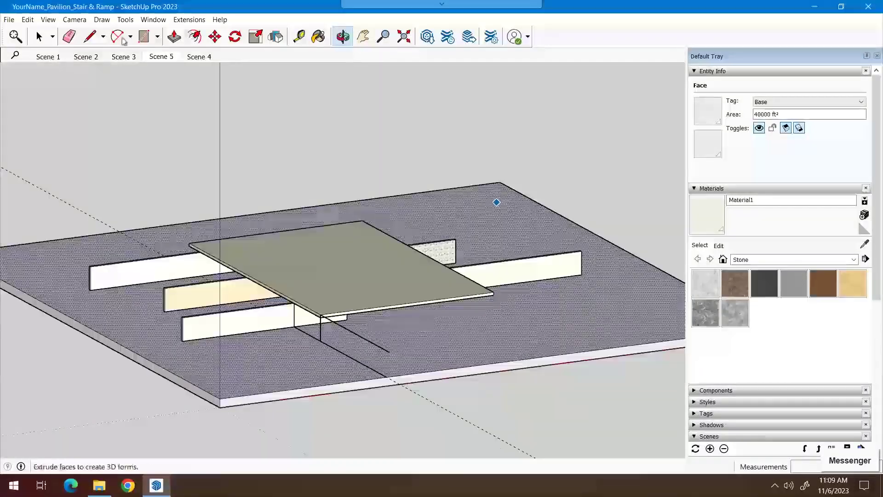
{"action": "left_click", "coordinate": [90, 36]}
{"action": "left_click", "coordinate": [347, 319]}
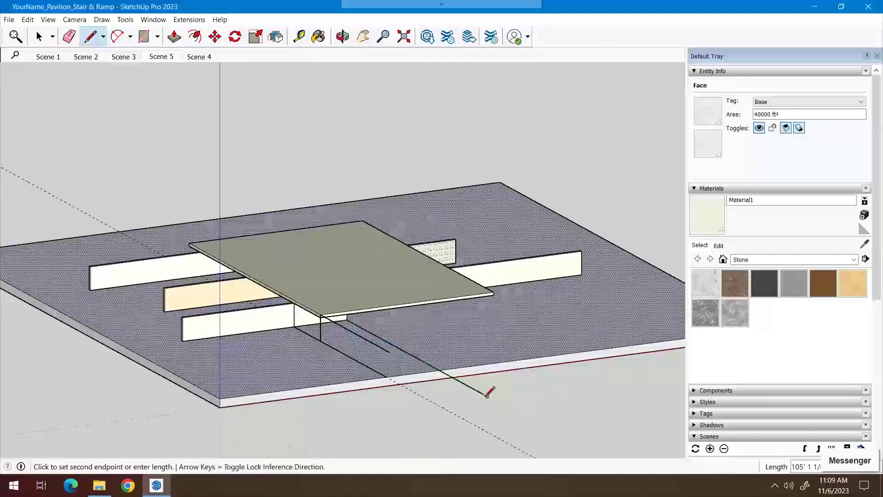
{"action": "left_click", "coordinate": [449, 392]}
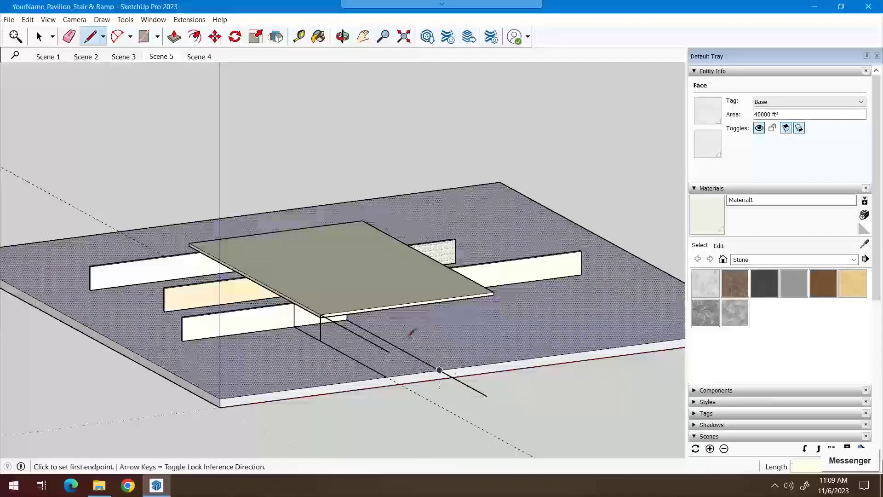
{"action": "scroll", "coordinate": [414, 375], "scroll_direction": "up", "scroll_amount": 2}
{"action": "scroll", "coordinate": [414, 374], "scroll_direction": "up", "scroll_amount": 1}
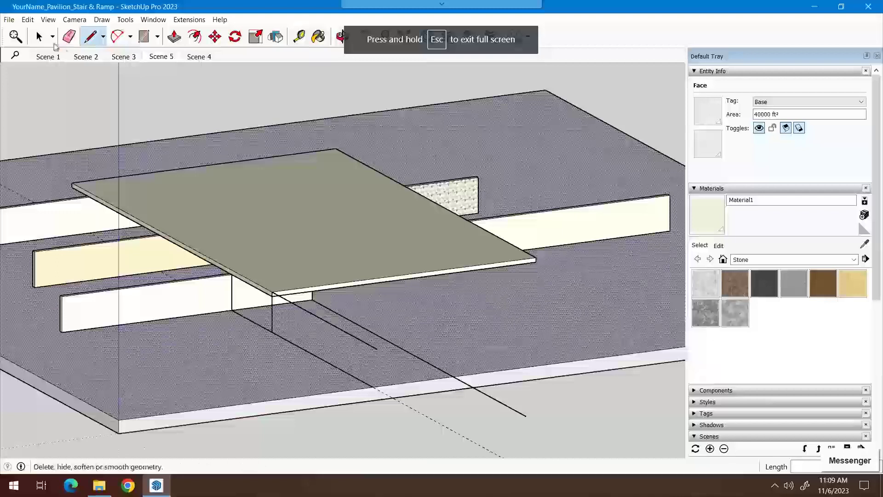
- Draw a crossing line on the base from the foot of the roof corner's vertical to just past the parallel line
{"action": "left_click", "coordinate": [39, 37]}
{"action": "scroll", "coordinate": [382, 359], "scroll_direction": "up", "scroll_amount": 3}
{"action": "scroll", "coordinate": [407, 428], "scroll_direction": "down", "scroll_amount": 4}
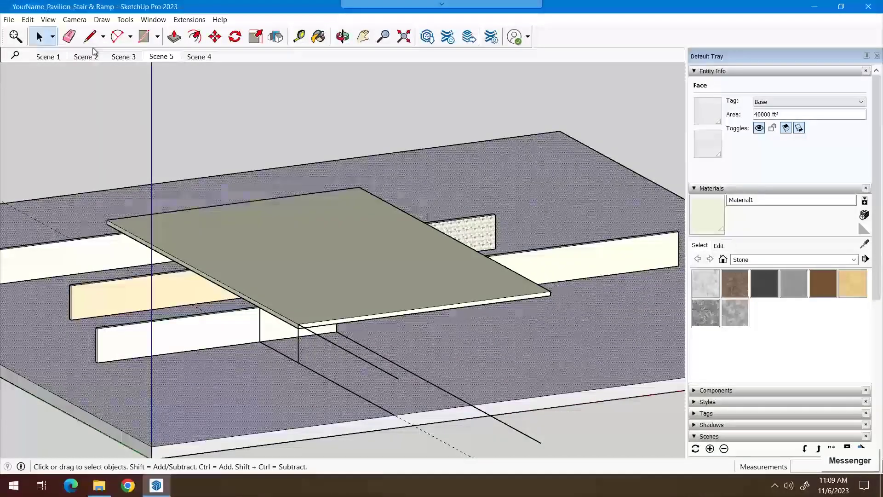
{"action": "key", "text": "l"}
{"action": "left_click", "coordinate": [298, 362]}
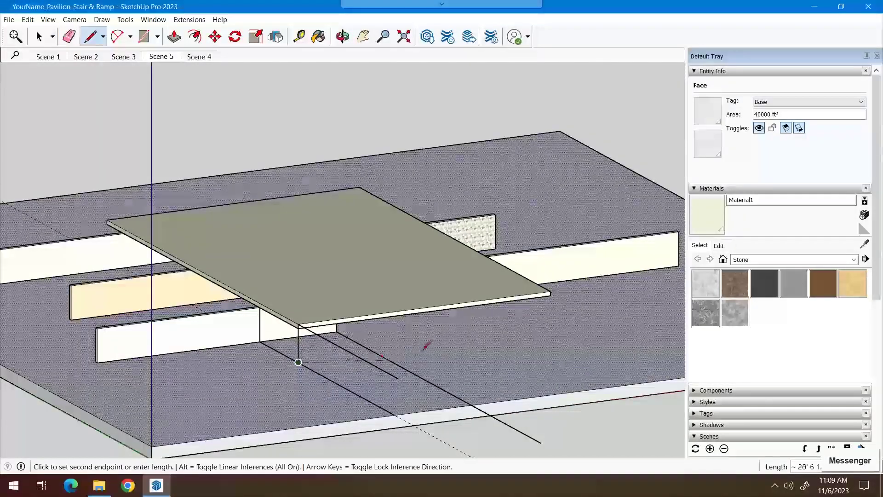
{"action": "left_click", "coordinate": [435, 365]}
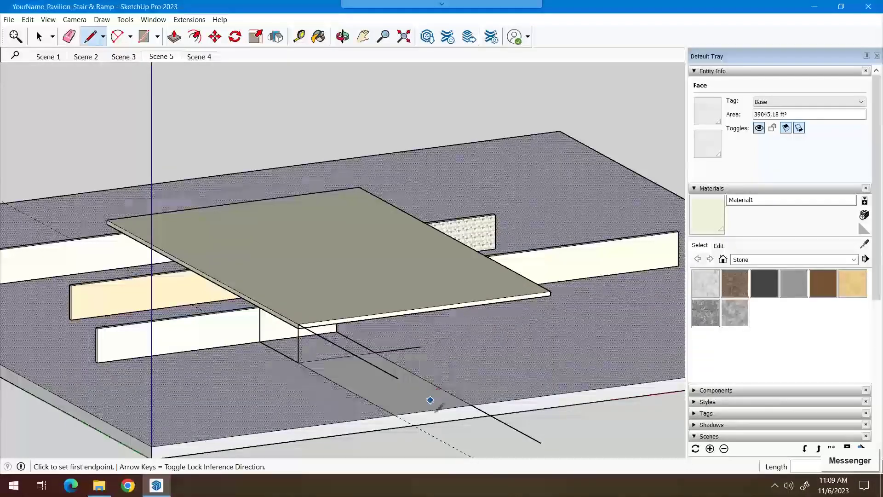
{"action": "scroll", "coordinate": [395, 409], "scroll_direction": "up", "scroll_amount": 3}
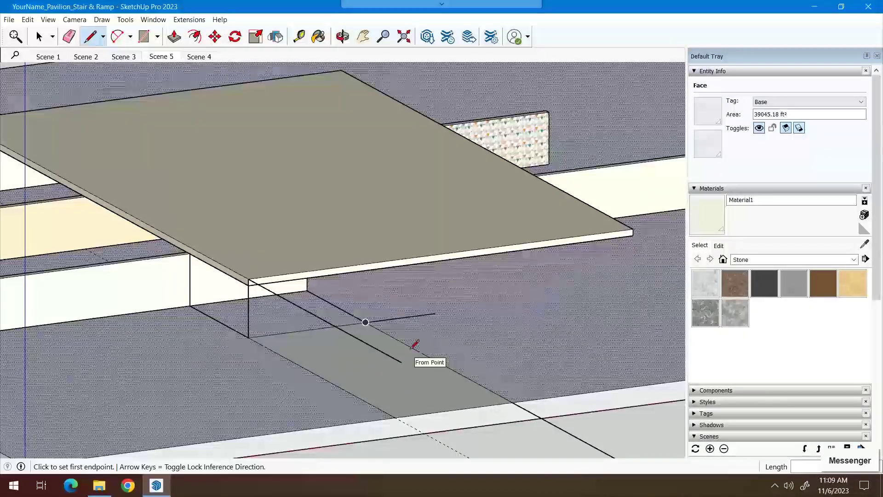
- Push the rectangle enclosed by the lines 3' down through the base to cut an opening at its edge
{"action": "left_click", "coordinate": [172, 37]}
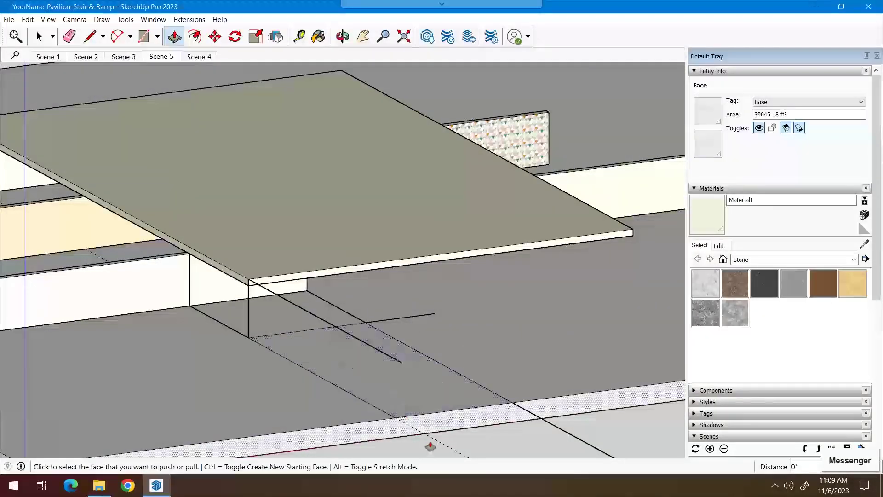
{"action": "left_click", "coordinate": [434, 400]}
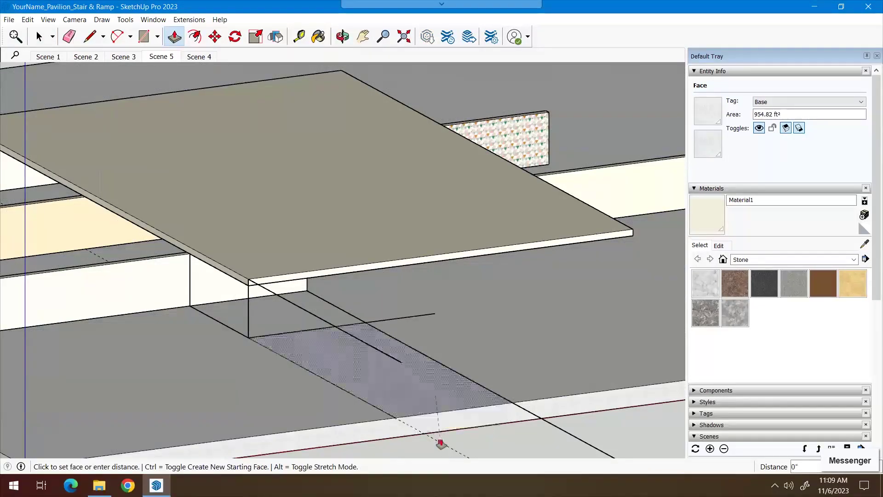
{"action": "left_click", "coordinate": [438, 435]}
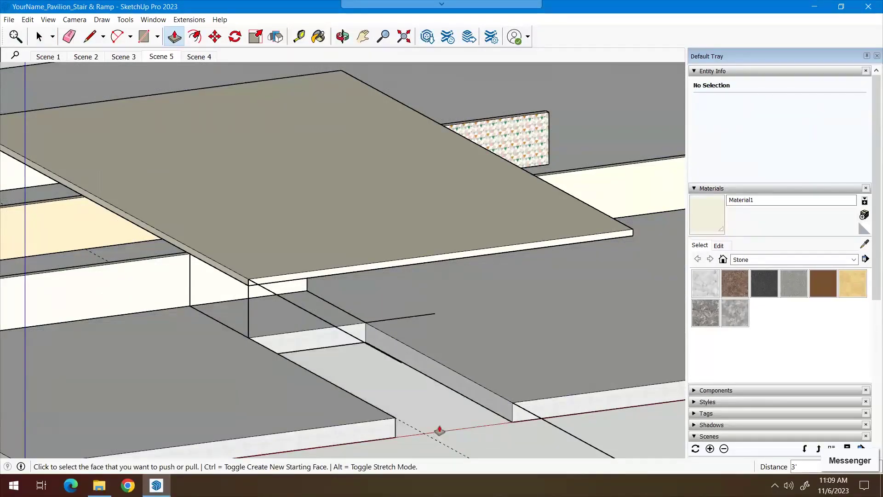
{"action": "left_click", "coordinate": [291, 339]}
{"action": "key", "text": "l"}
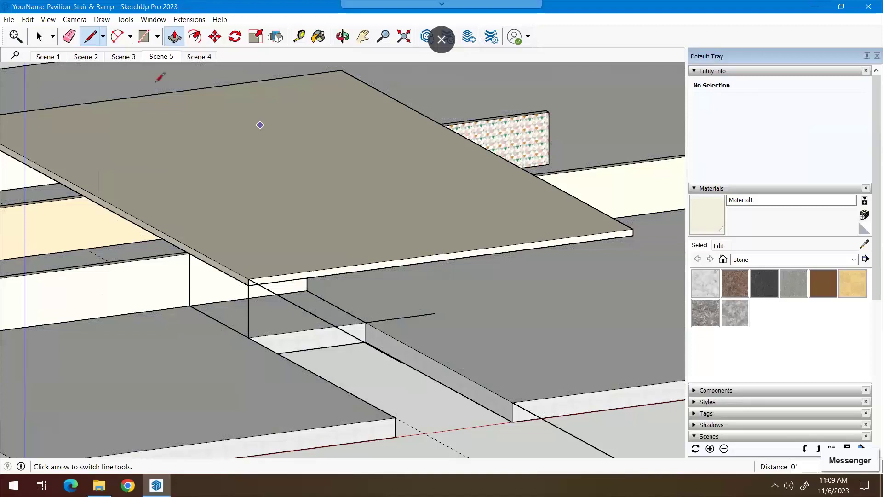
{"action": "key", "text": "space"}
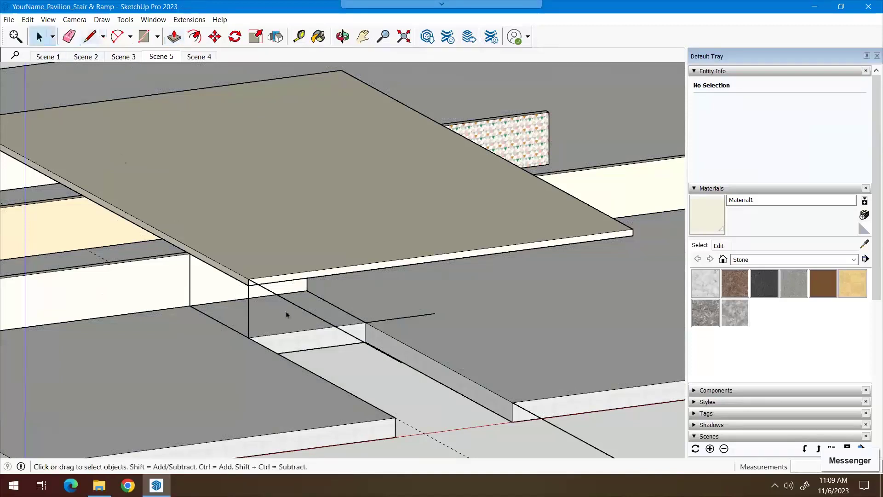
- Delete the leftover parallel line beside the opening and the stub of the crossing line beyond it
{"action": "left_click", "coordinate": [335, 310]}
{"action": "key", "text": "Delete"}
{"action": "left_click", "coordinate": [391, 320]}
{"action": "key", "text": "Delete"}
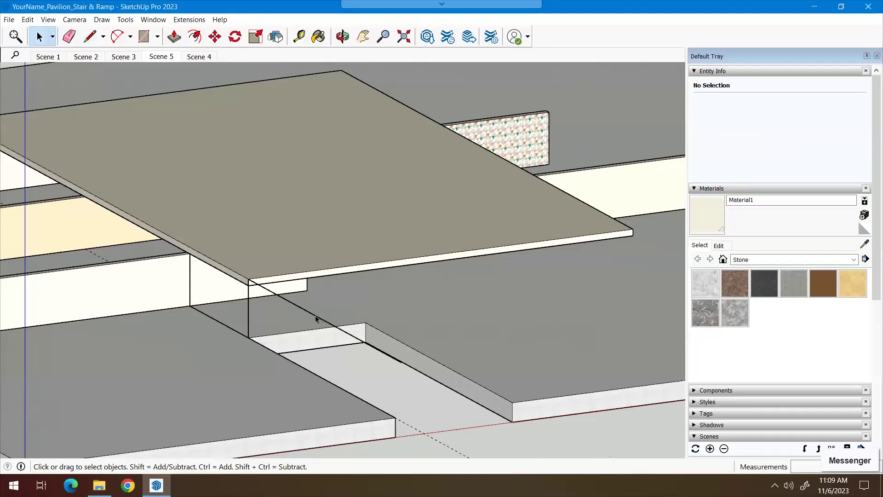
- Delete the horizontal and vertical lines at the roof's corner and the base line between the wall and the opening
{"action": "left_click", "coordinate": [258, 330]}
{"action": "key", "text": "Delete"}
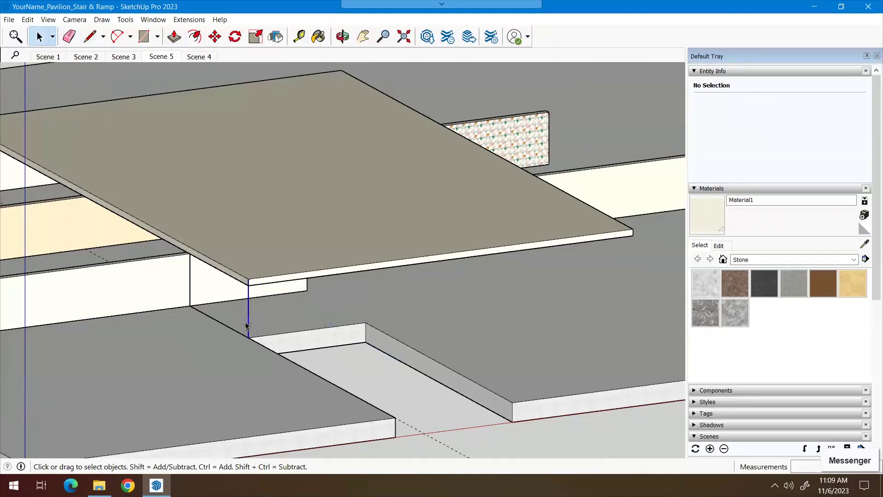
{"action": "left_click", "coordinate": [225, 330]}
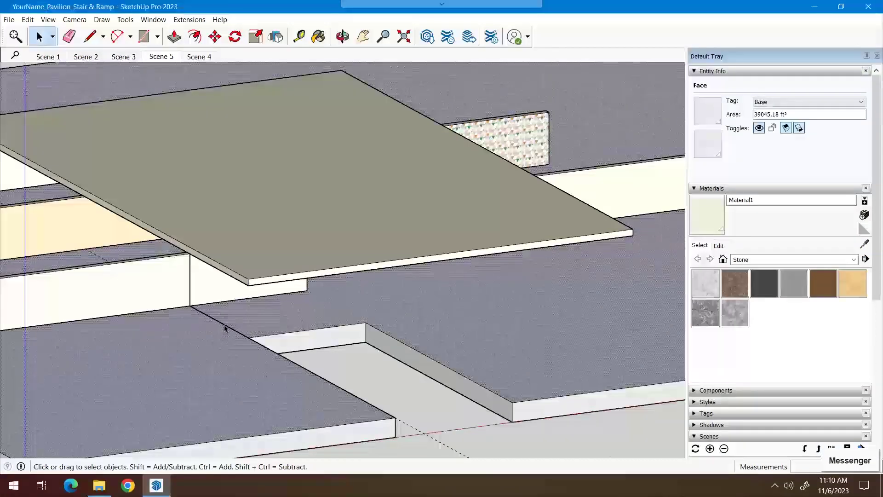
{"action": "key", "text": "Delete"}
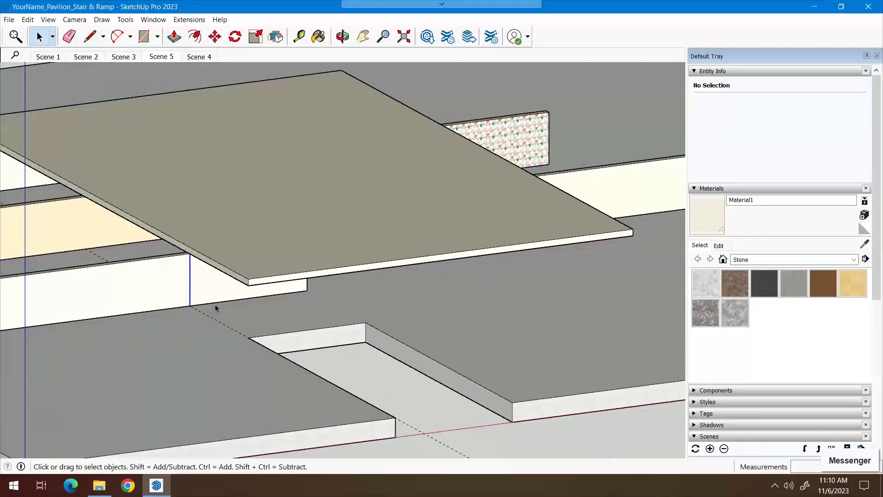
- Delete the dashed guide line running across the base from the wall through the opening
{"action": "left_click", "coordinate": [223, 329]}
{"action": "key", "text": "Delete"}
{"action": "scroll", "coordinate": [258, 339], "scroll_direction": "down", "scroll_amount": 3}
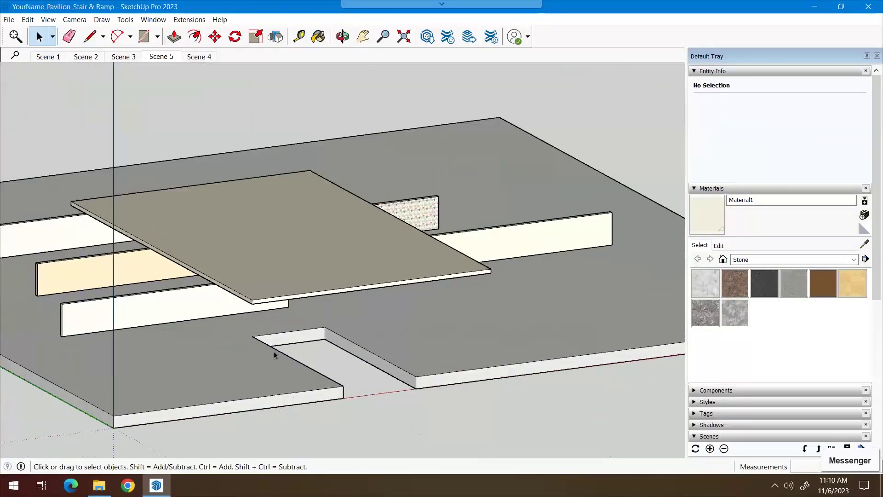
- Draw an 18" vertical line up from the bottom outer corner of the opening's long side face, and select it to check its length
{"action": "scroll", "coordinate": [396, 390], "scroll_direction": "up", "scroll_amount": 4}
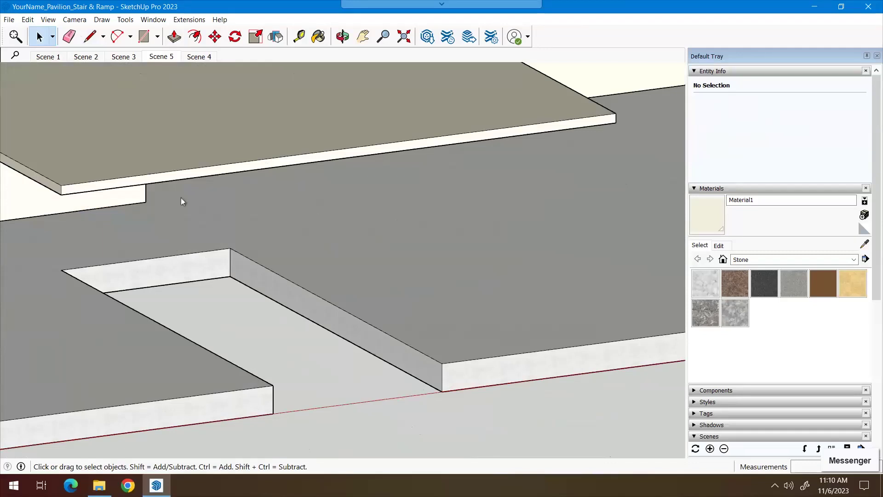
{"action": "key", "text": "l"}
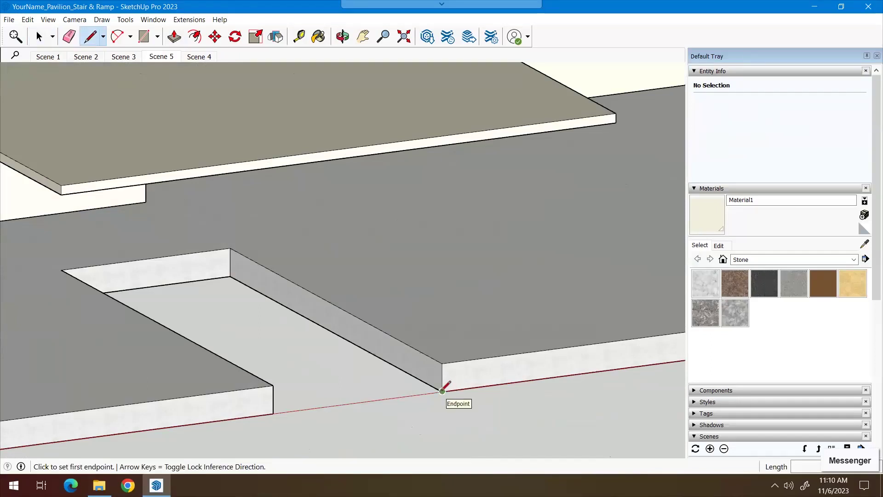
{"action": "left_click", "coordinate": [442, 390]}
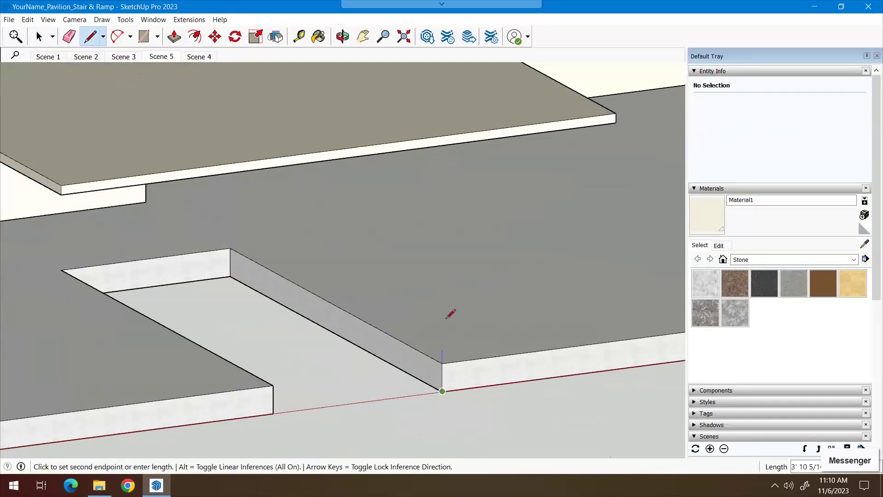
{"action": "type", "text": "18"}
{"action": "key", "text": "Return"}
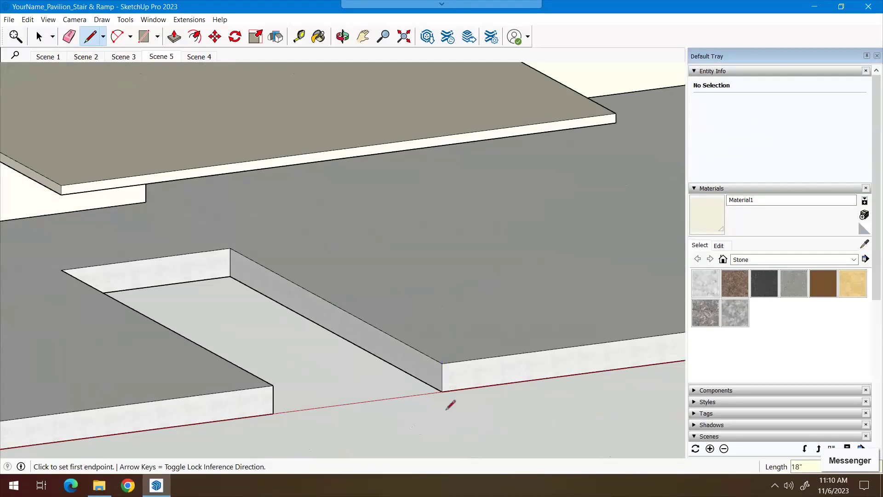
{"action": "left_click", "coordinate": [442, 391]}
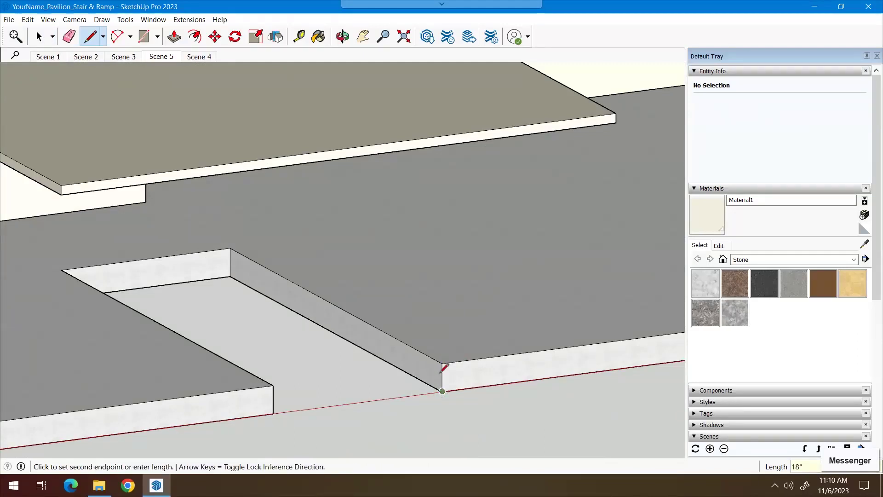
{"action": "left_click", "coordinate": [442, 377]}
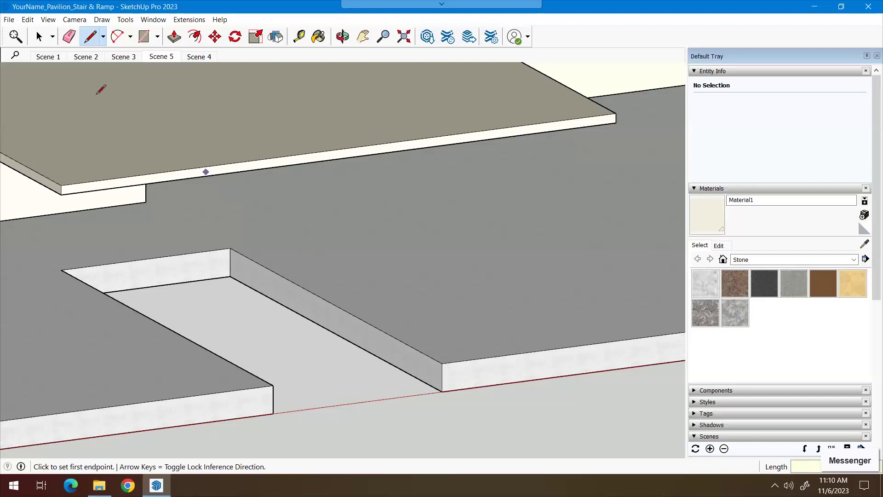
{"action": "left_click", "coordinate": [35, 45]}
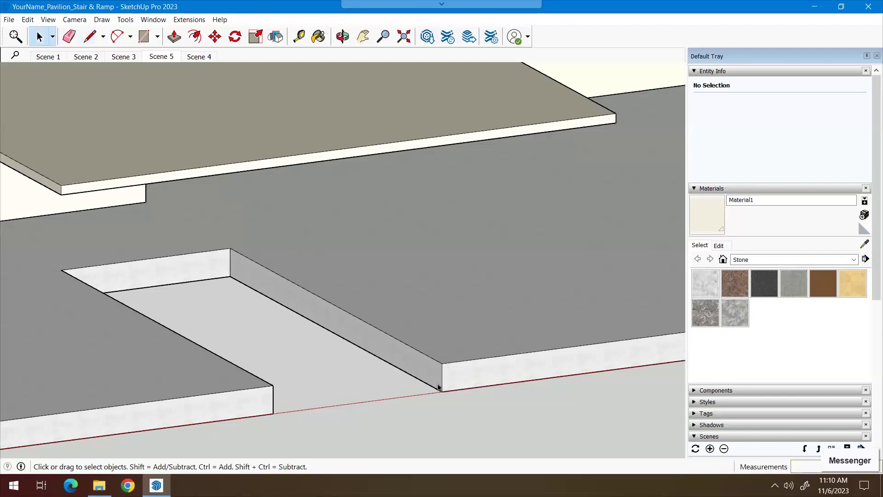
{"action": "left_click", "coordinate": [441, 394]}
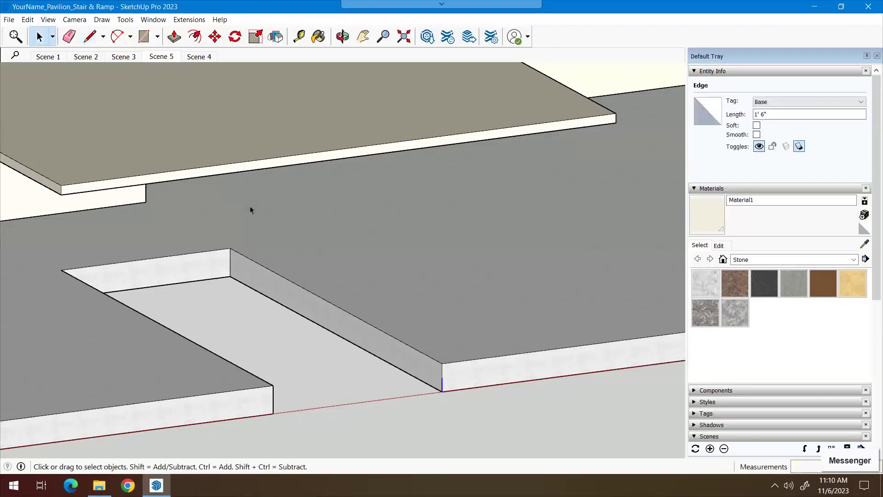
- Draw an 18' line inward along the side face from the 18" line's top, and a slope from its end to the bottom outer corner
{"action": "left_click", "coordinate": [91, 38]}
{"action": "left_click", "coordinate": [442, 377]}
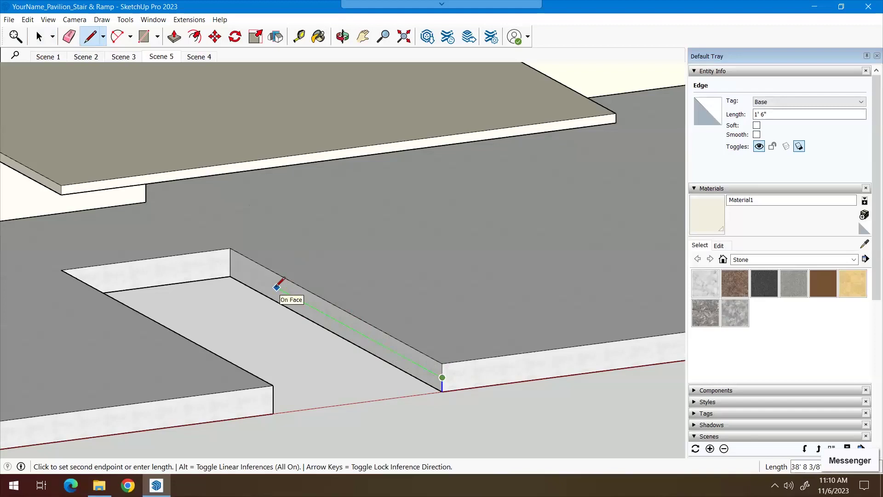
{"action": "type", "text": "18'"}
{"action": "key", "text": "Return"}
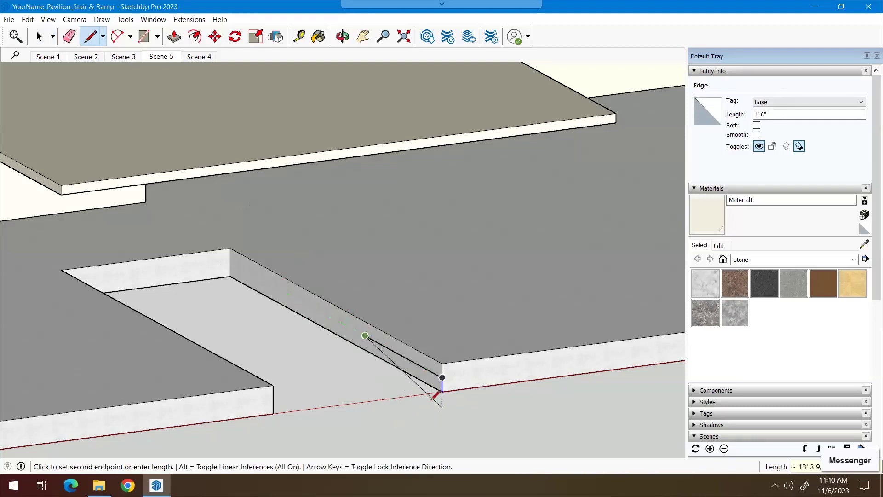
{"action": "key", "text": "Escape"}
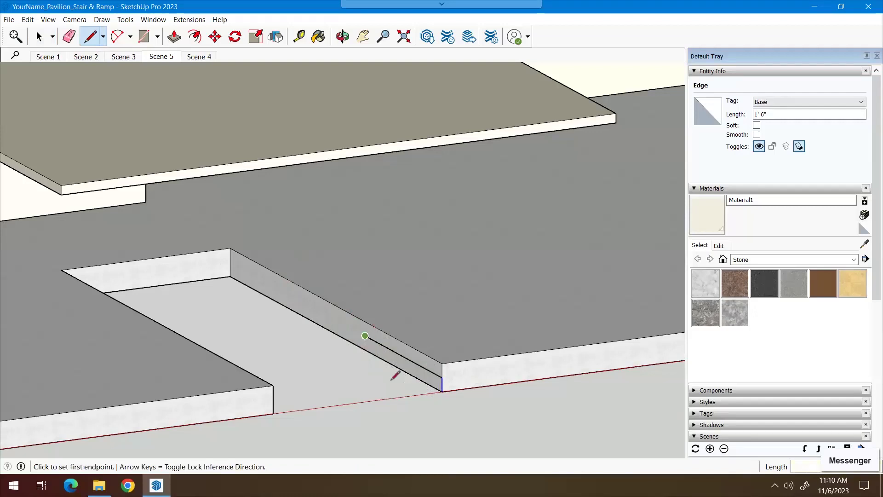
{"action": "left_click", "coordinate": [442, 391]}
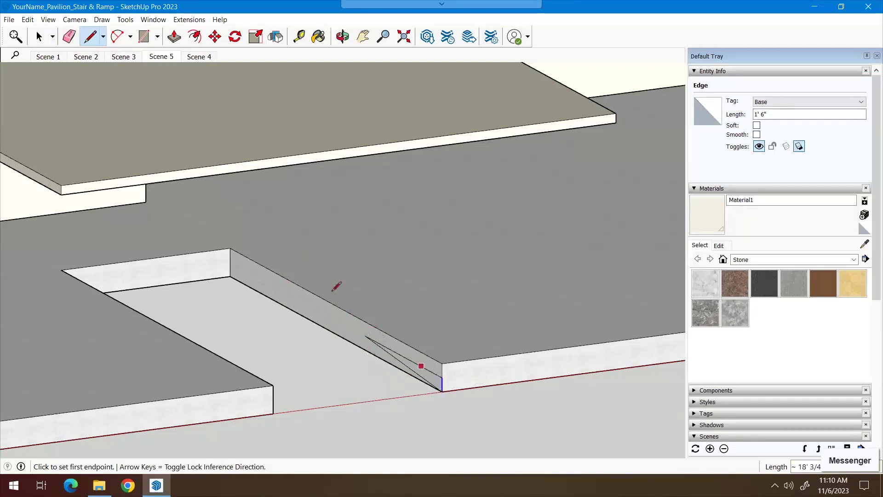
- Delete the 18' horizontal and 18" vertical helper lines, keeping only the lower slope on the side face
{"action": "left_click", "coordinate": [40, 41]}
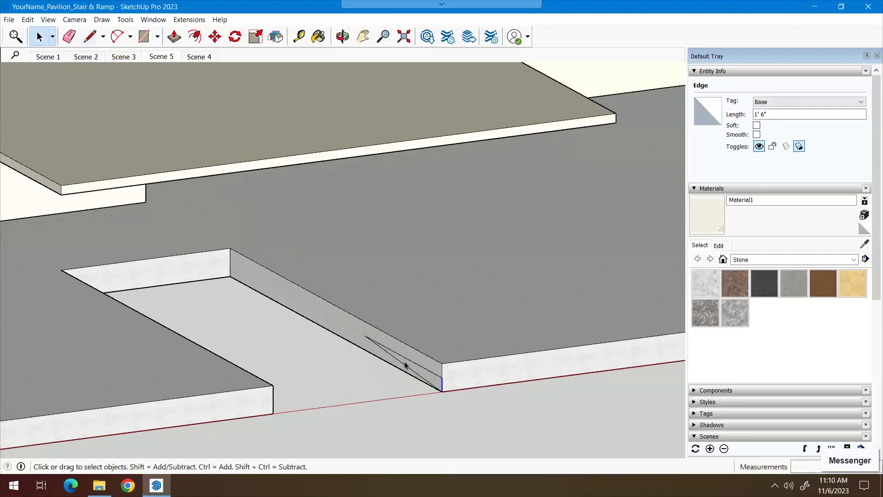
{"action": "left_click", "coordinate": [436, 393]}
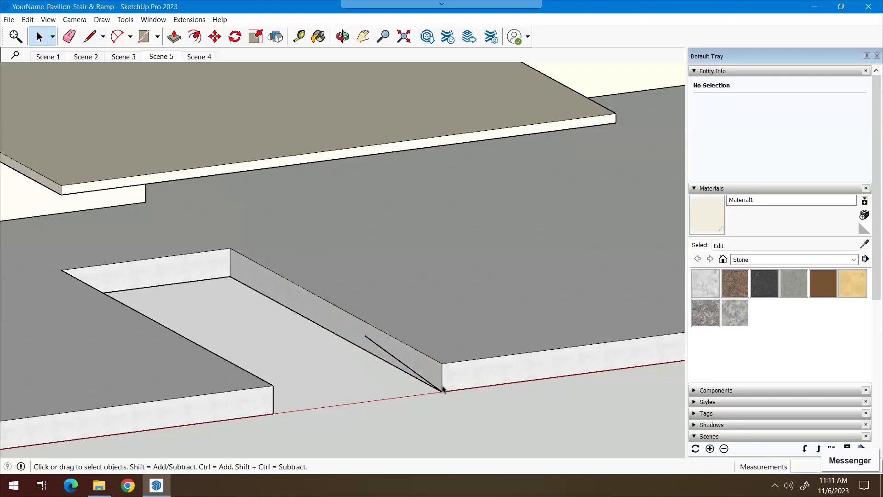
{"action": "left_click", "coordinate": [445, 388]}
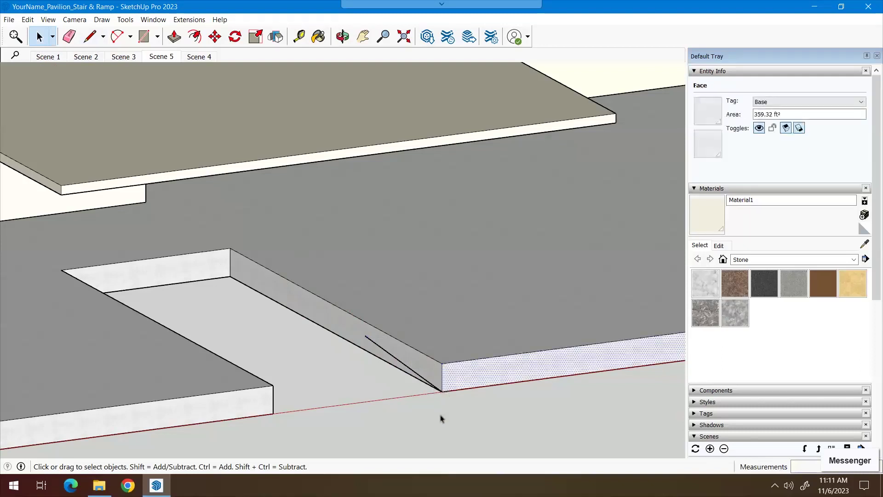
{"action": "left_click", "coordinate": [445, 399]}
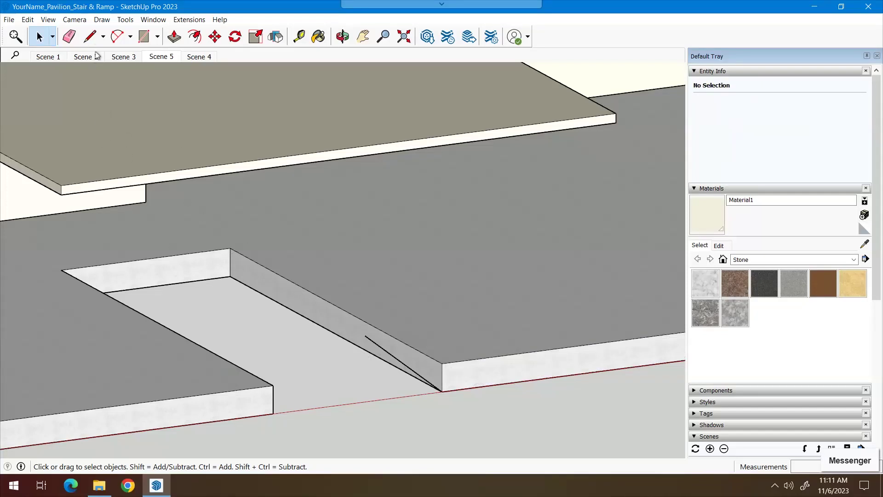
- Draw an 18' line along the side face's top edge from the opening's inner corner, and select it to check its length
{"action": "left_click", "coordinate": [90, 37]}
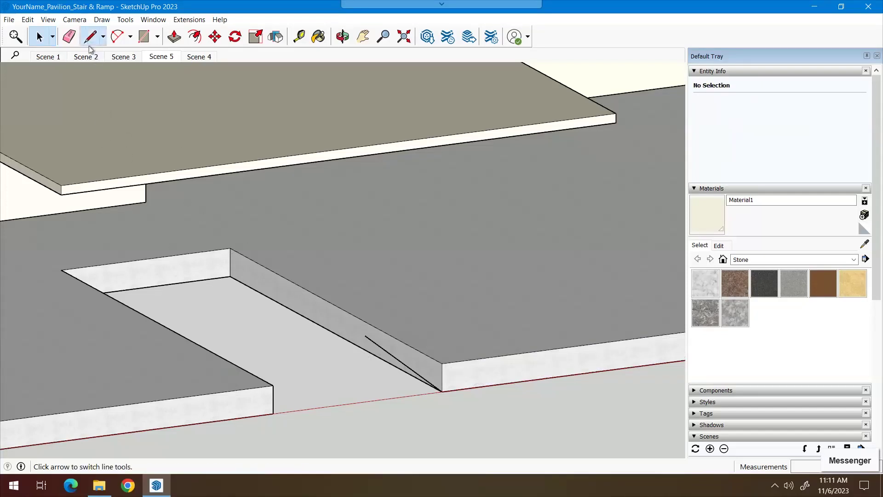
{"action": "left_click", "coordinate": [230, 247]}
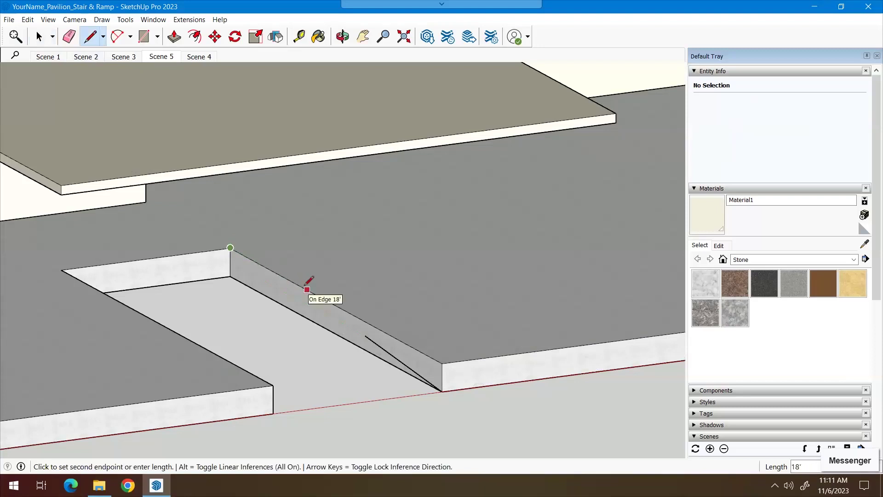
{"action": "key", "text": "Escape"}
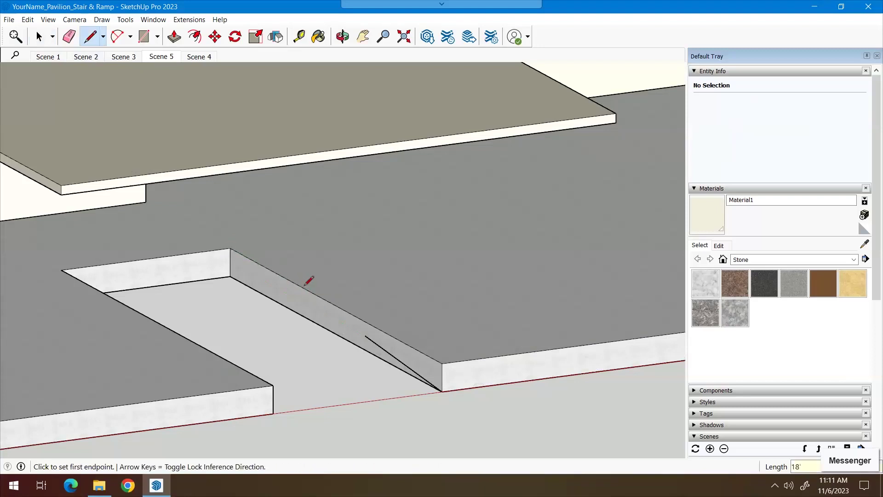
{"action": "left_click", "coordinate": [40, 38]}
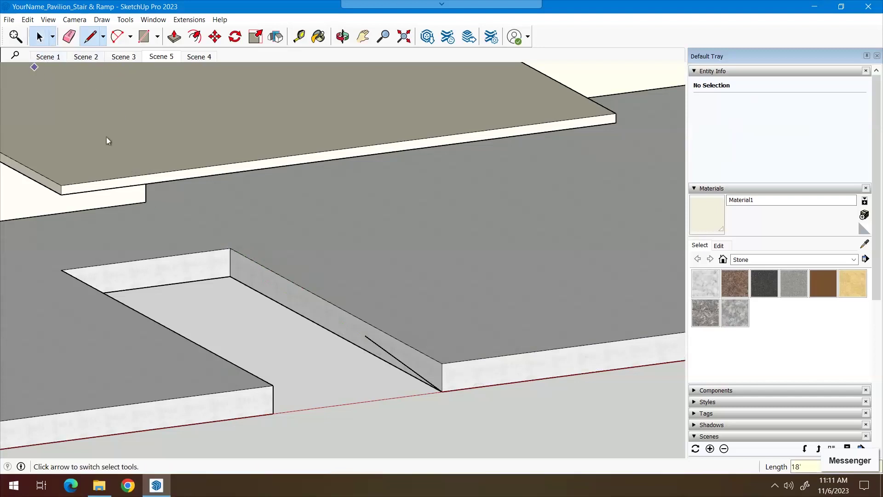
{"action": "left_click", "coordinate": [288, 311]}
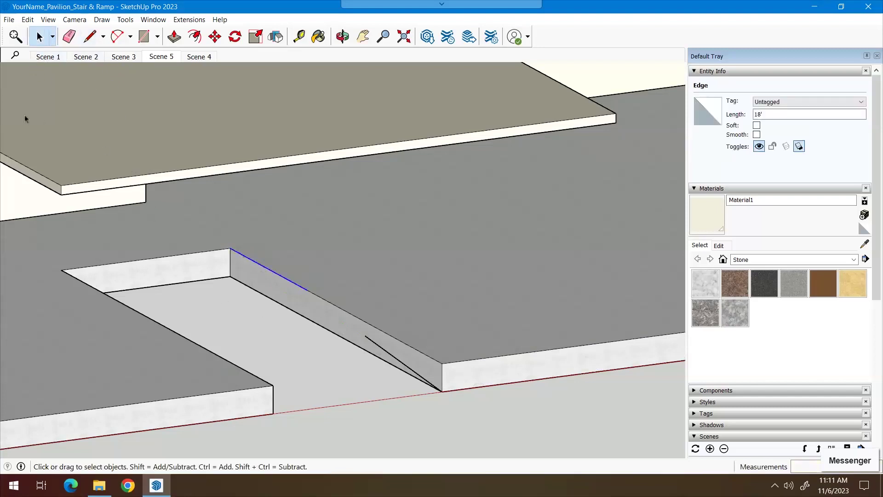
- Draw an 18" vertical line down from the 18' segment's end, and a slope from its foot to the top inner corner
{"action": "left_click", "coordinate": [90, 36]}
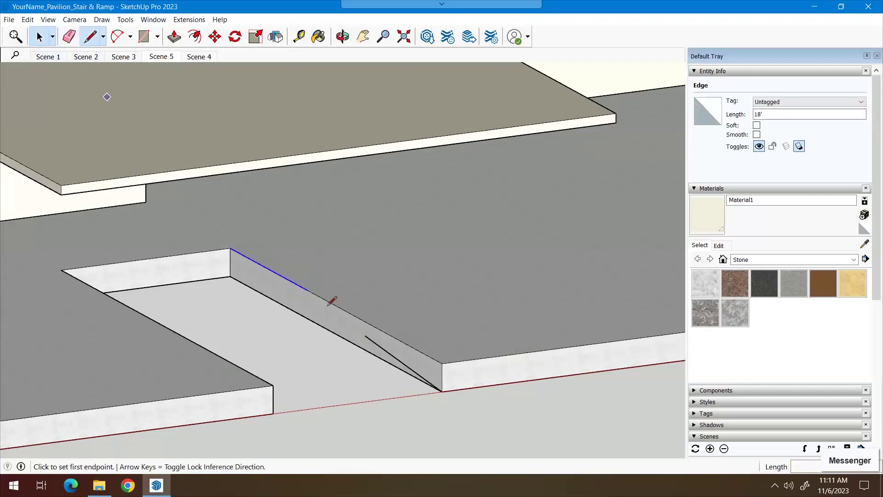
{"action": "left_click", "coordinate": [307, 289]}
{"action": "type", "text": "18"}
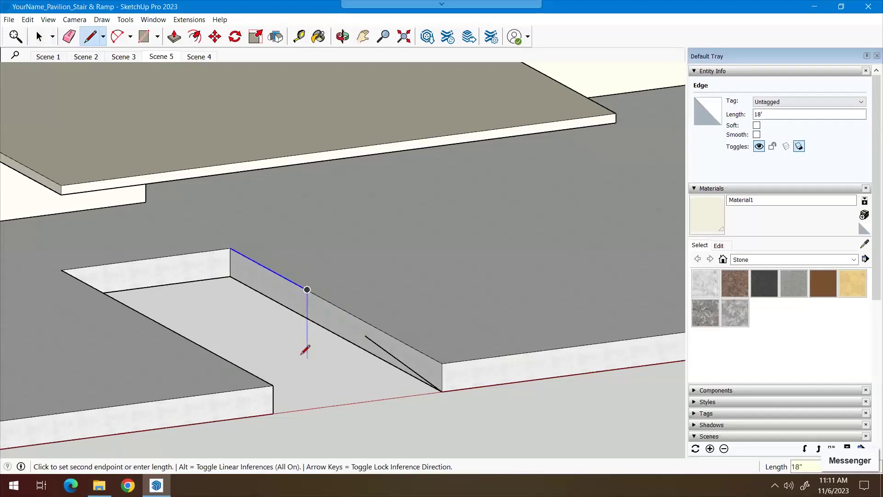
{"action": "key", "text": "Return"}
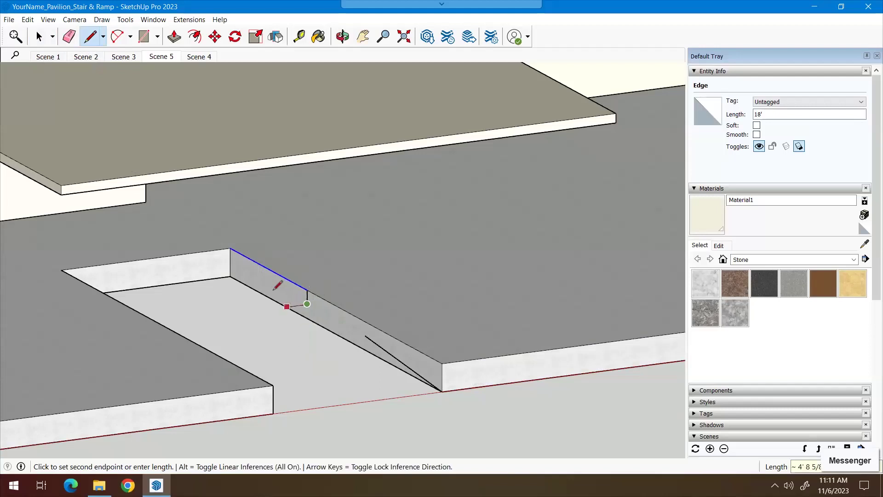
{"action": "left_click", "coordinate": [230, 248]}
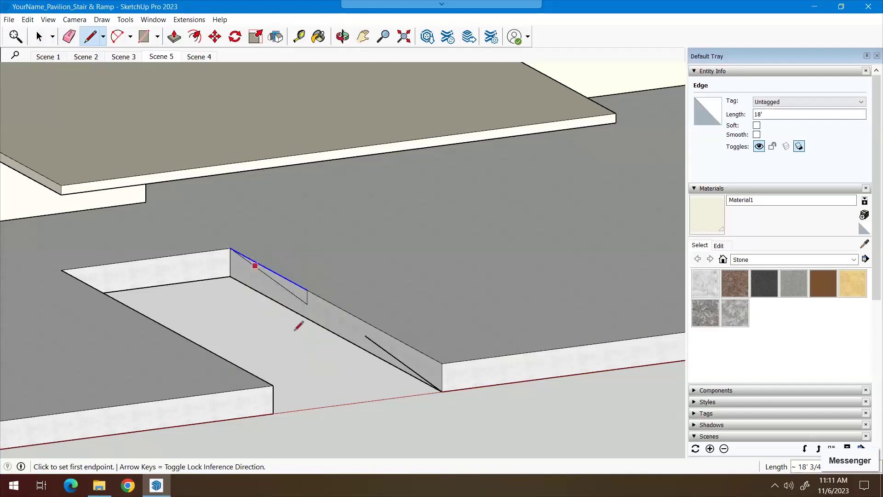
- Connect the lower end of the upper slope to the upper end of the lower slope with a landing line
{"action": "left_click", "coordinate": [92, 34]}
{"action": "left_click", "coordinate": [308, 311]}
{"action": "left_click", "coordinate": [365, 334]}
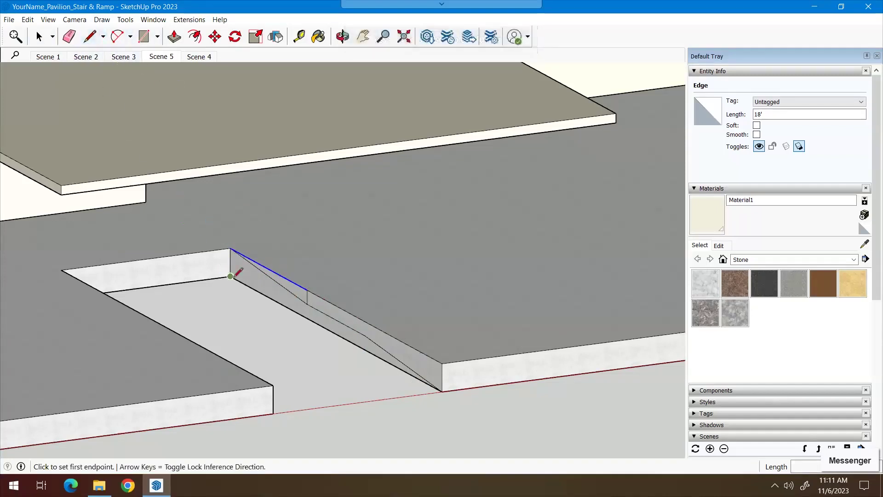
- Try to delete the 18' segment of the side face's top edge, and undo the deletion
{"action": "left_click", "coordinate": [40, 37]}
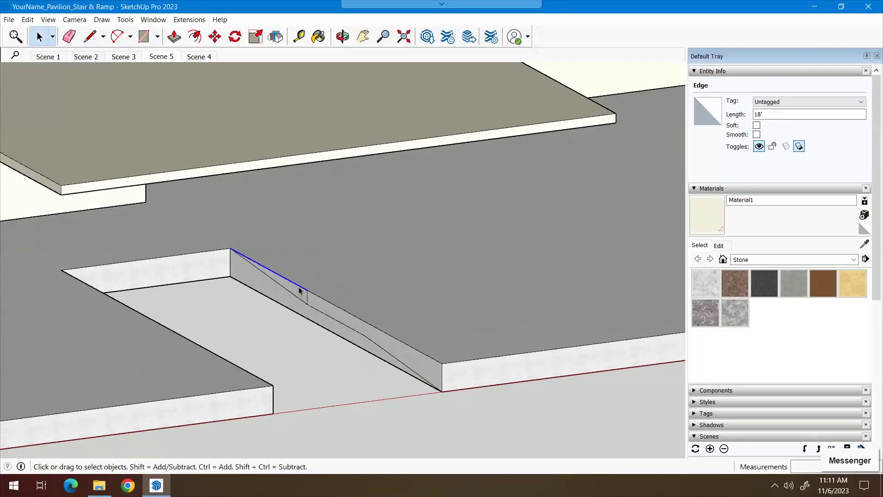
{"action": "key", "text": "Delete"}
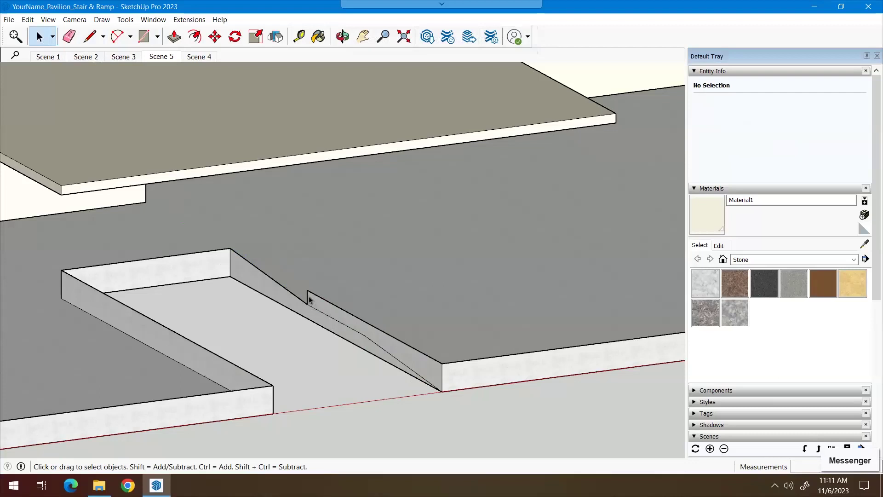
{"action": "key", "text": "ctrl+z"}
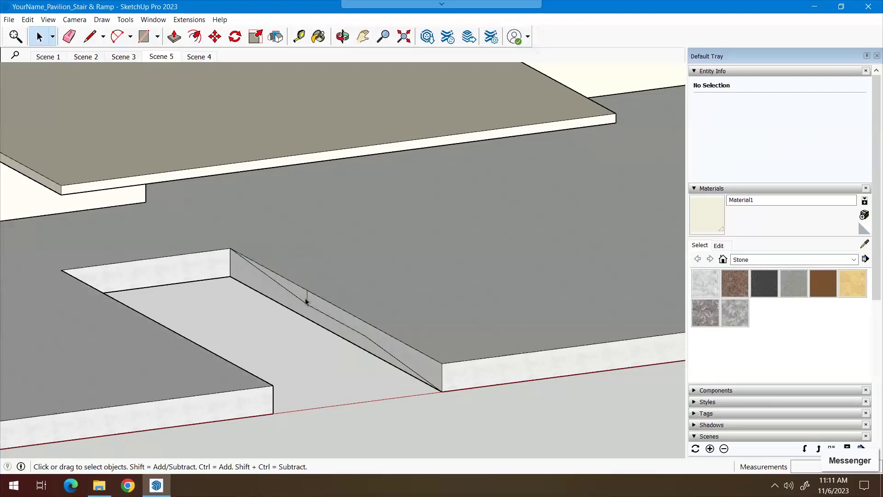
- Close the ramp profile by tracing lines along the side face's inner vertical edge and its full bottom edge
{"action": "left_click", "coordinate": [306, 299]}
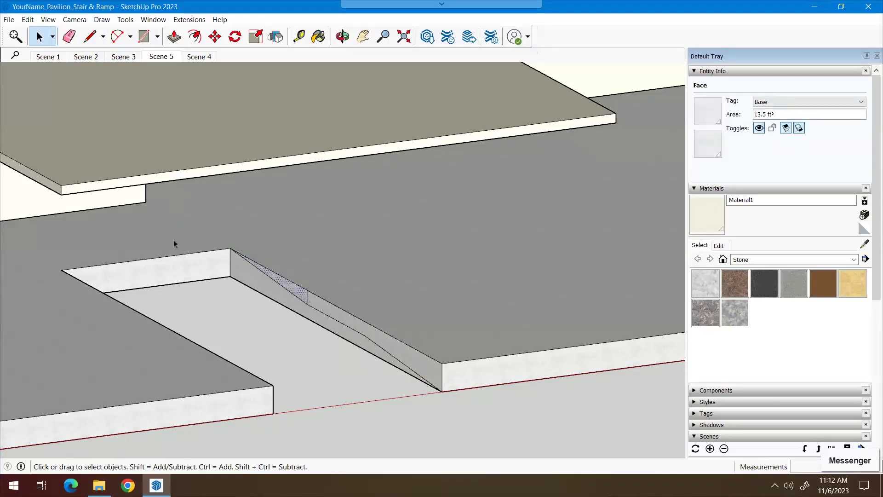
{"action": "left_click", "coordinate": [91, 37]}
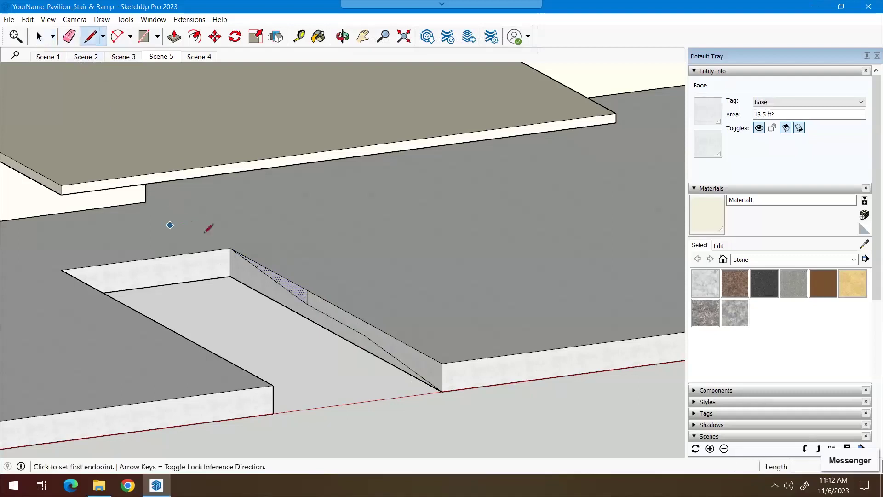
{"action": "left_click", "coordinate": [230, 248]}
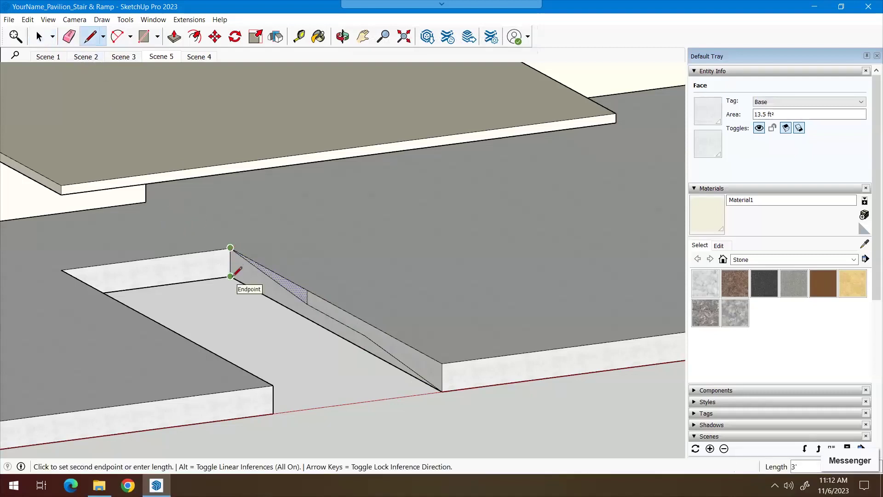
{"action": "left_click", "coordinate": [235, 277]}
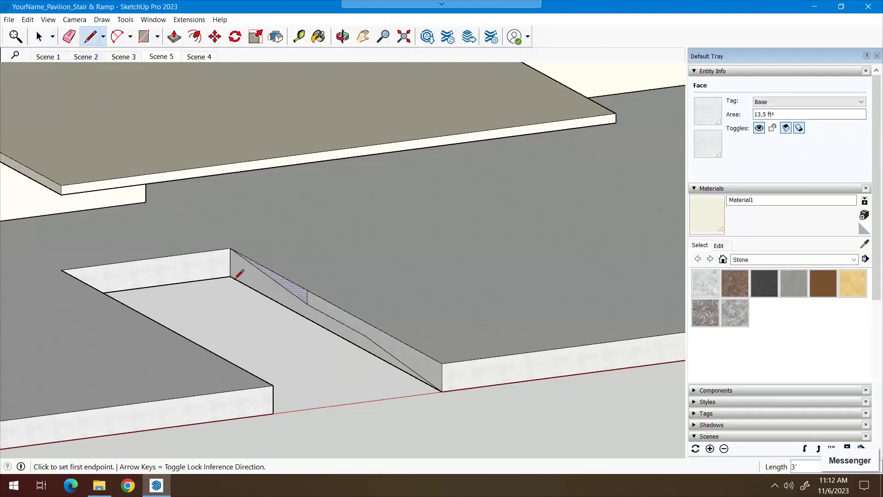
{"action": "left_click", "coordinate": [442, 391]}
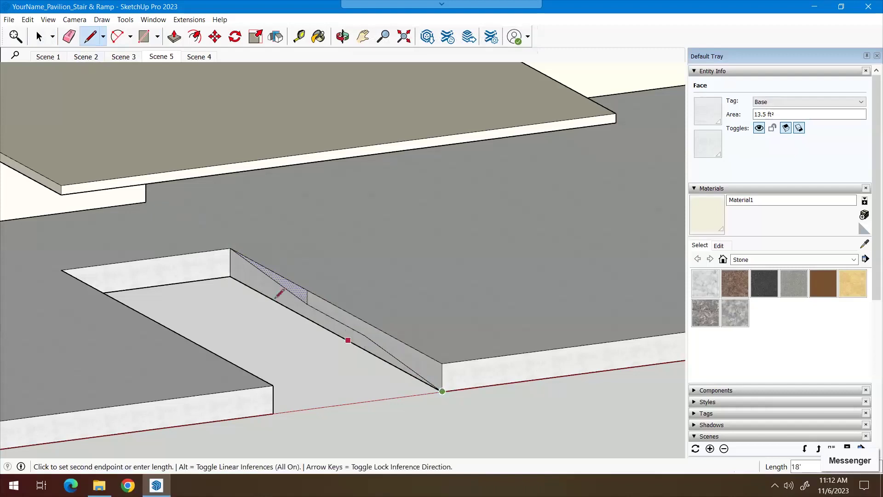
{"action": "left_click", "coordinate": [231, 276]}
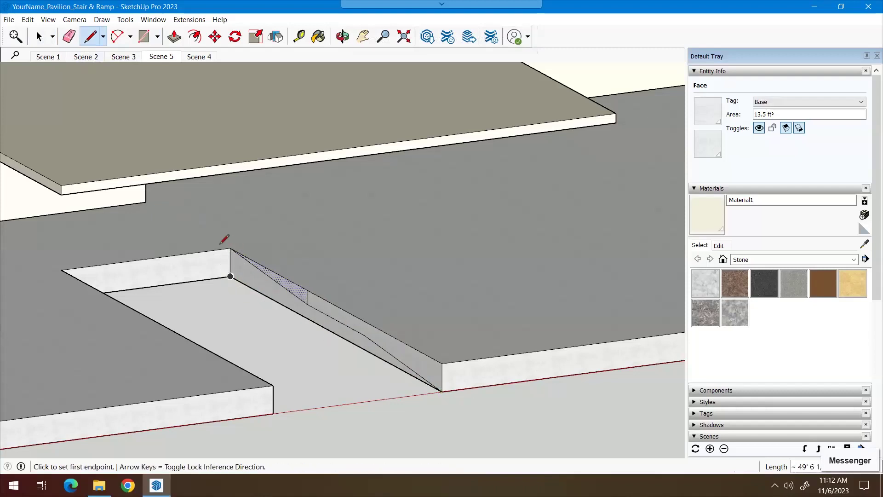
- Select the ramp profile's boundary edges one after another, including the upper slope and the bottom edge, to check them
{"action": "left_click", "coordinate": [38, 36]}
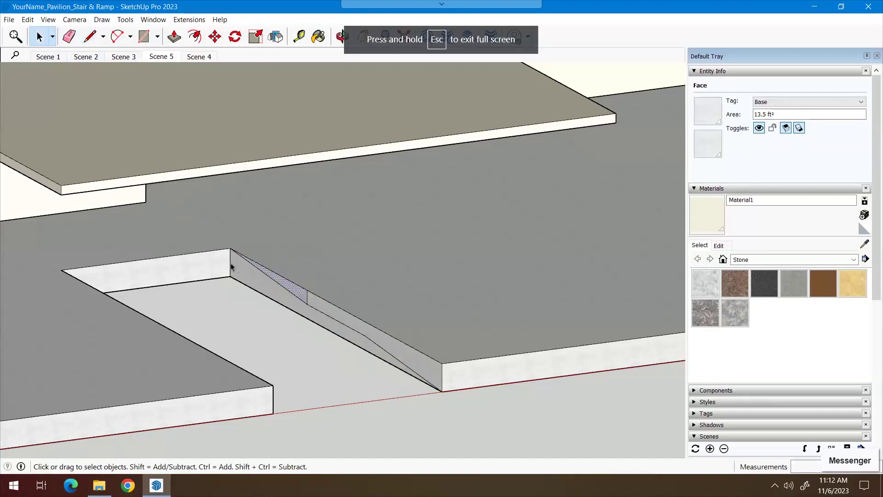
{"action": "left_click", "coordinate": [252, 266]}
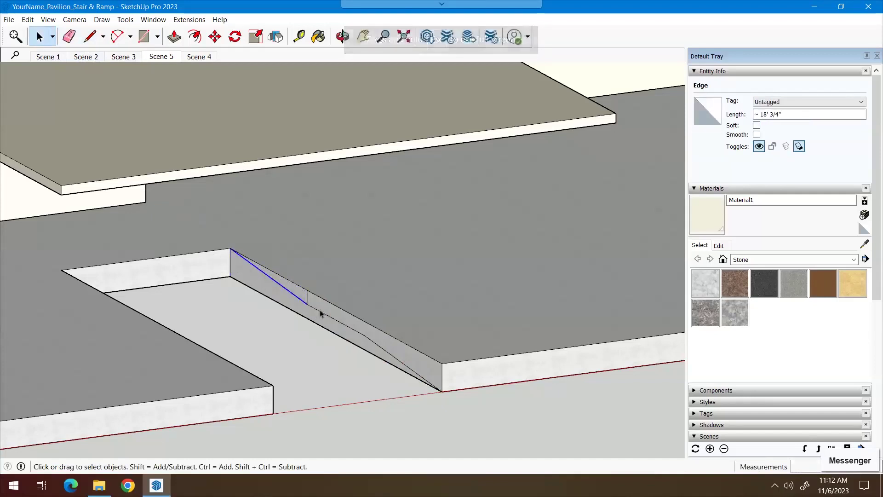
{"action": "left_click", "coordinate": [321, 311]}
{"action": "left_click", "coordinate": [393, 366]}
{"action": "key", "text": "Escape"}
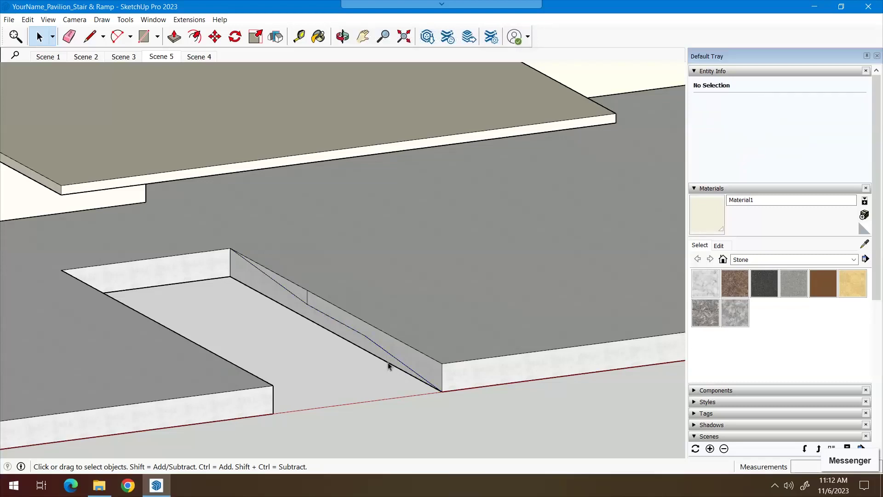
{"action": "left_click", "coordinate": [387, 366]}
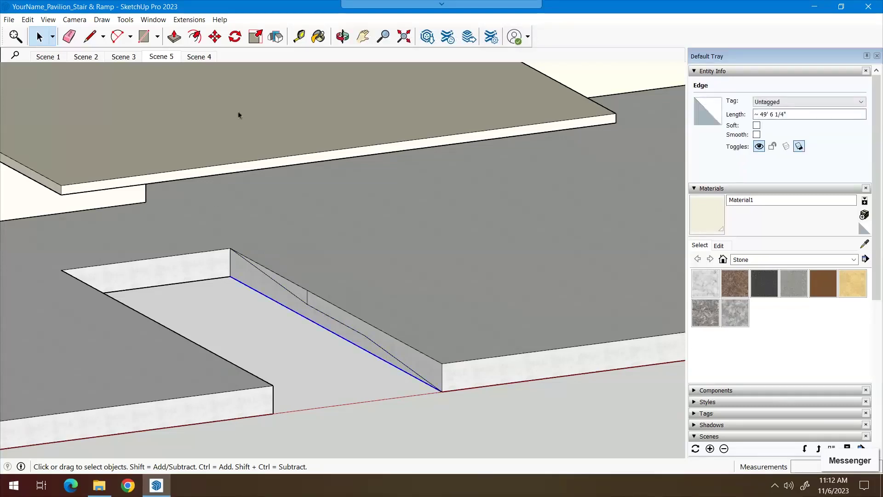
- Push/Pull the profile face below the slopes and landing about 19' 3 3/8" across the opening to its opposite side
{"action": "left_click", "coordinate": [174, 38]}
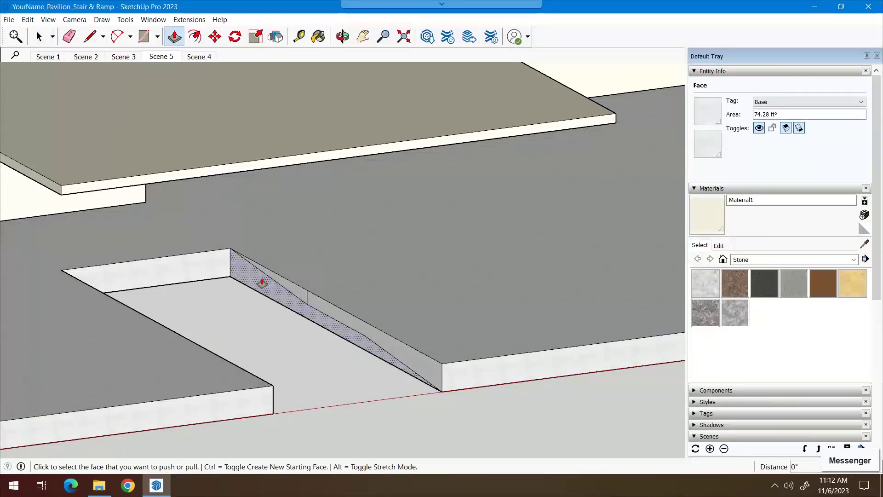
{"action": "left_click", "coordinate": [262, 283]}
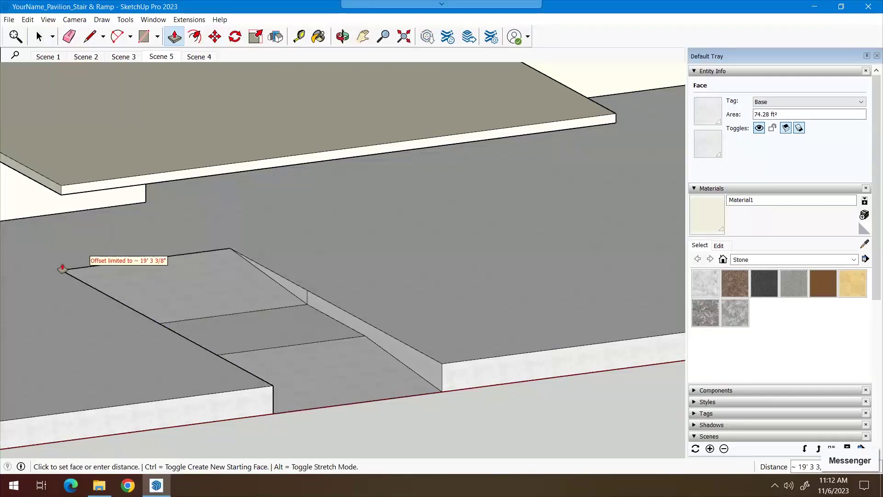
{"action": "key", "text": "Escape"}
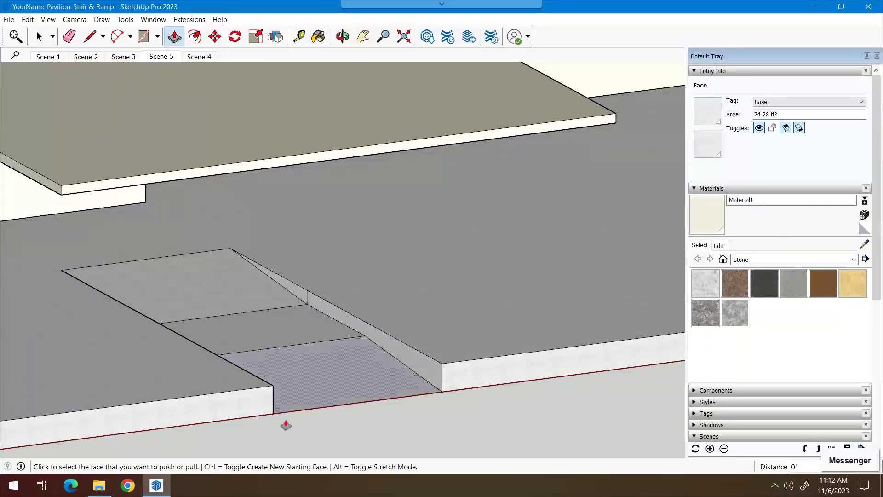
- Examine the ramp's slopes and landing up close and in relation to the whole pavilion base
{"action": "scroll", "coordinate": [329, 391], "scroll_direction": "down", "scroll_amount": 5}
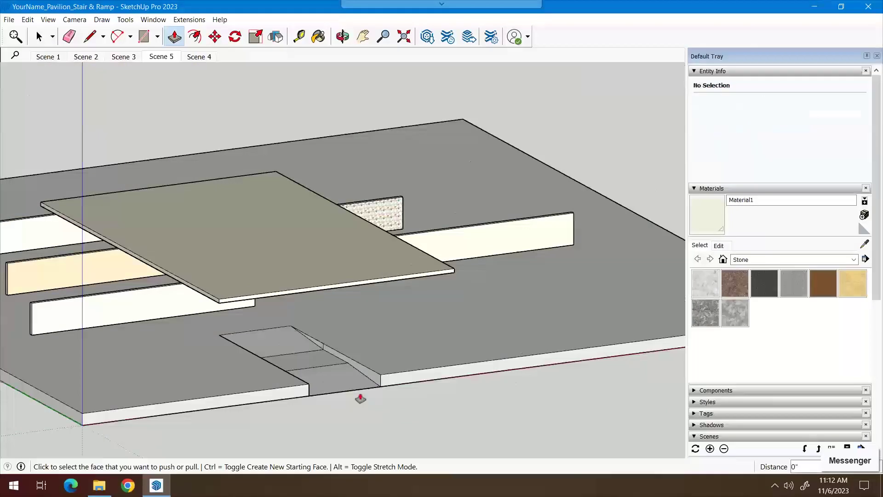
{"action": "scroll", "coordinate": [360, 398], "scroll_direction": "up", "scroll_amount": 3}
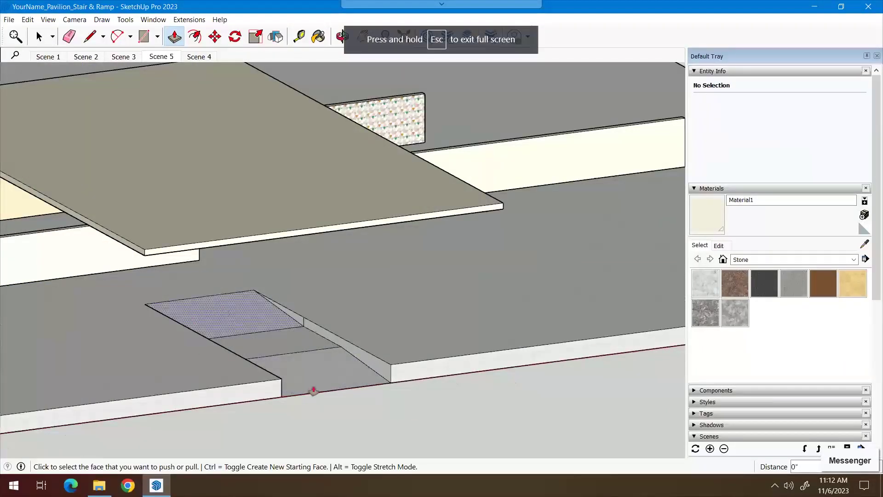
{"action": "scroll", "coordinate": [311, 388], "scroll_direction": "down", "scroll_amount": 3}
{"action": "scroll", "coordinate": [339, 398], "scroll_direction": "down", "scroll_amount": 4}
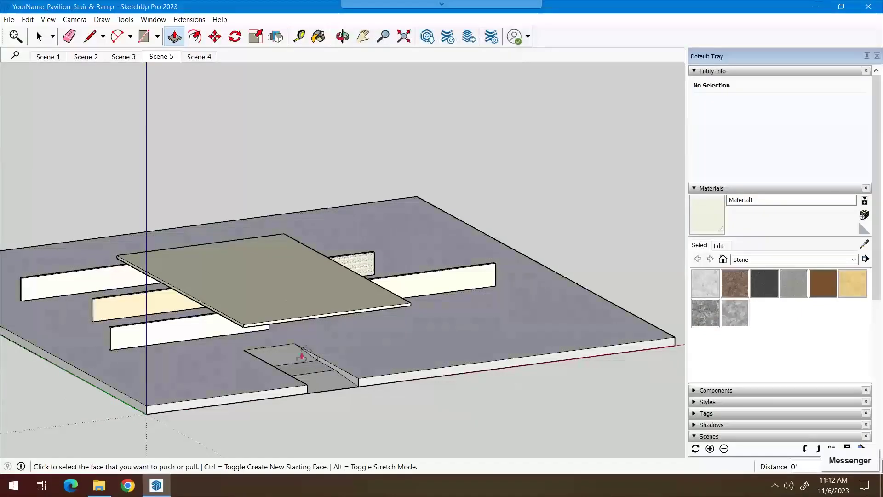
{"action": "scroll", "coordinate": [333, 388], "scroll_direction": "up", "scroll_amount": 2}
{"action": "scroll", "coordinate": [321, 388], "scroll_direction": "up", "scroll_amount": 2}
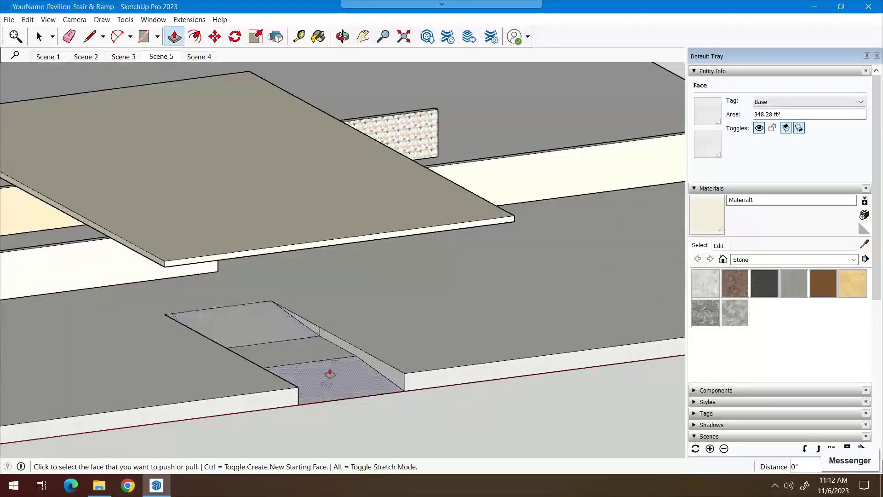
{"action": "scroll", "coordinate": [323, 368], "scroll_direction": "down", "scroll_amount": 3}
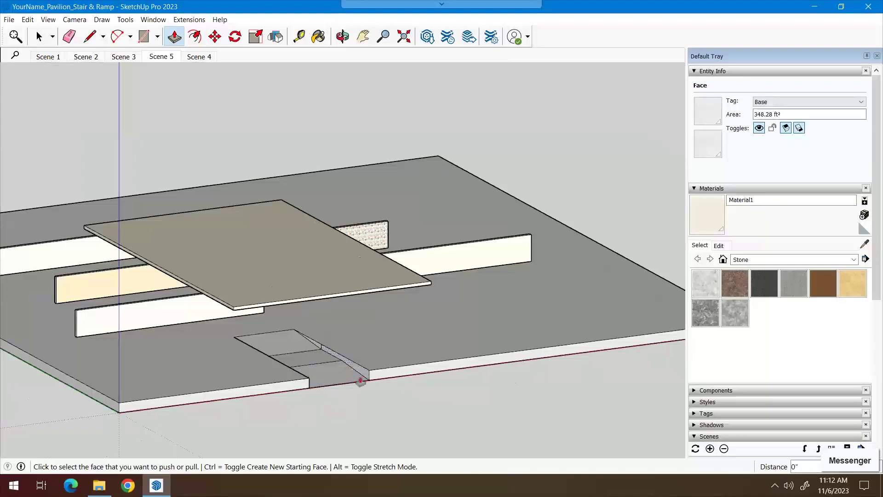
{"action": "scroll", "coordinate": [377, 399], "scroll_direction": "down", "scroll_amount": 3}
{"action": "scroll", "coordinate": [353, 387], "scroll_direction": "up", "scroll_amount": 4}
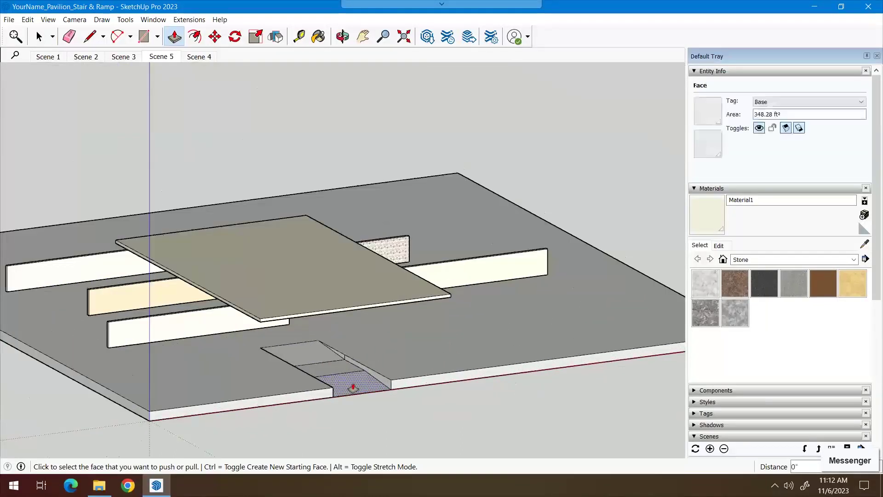